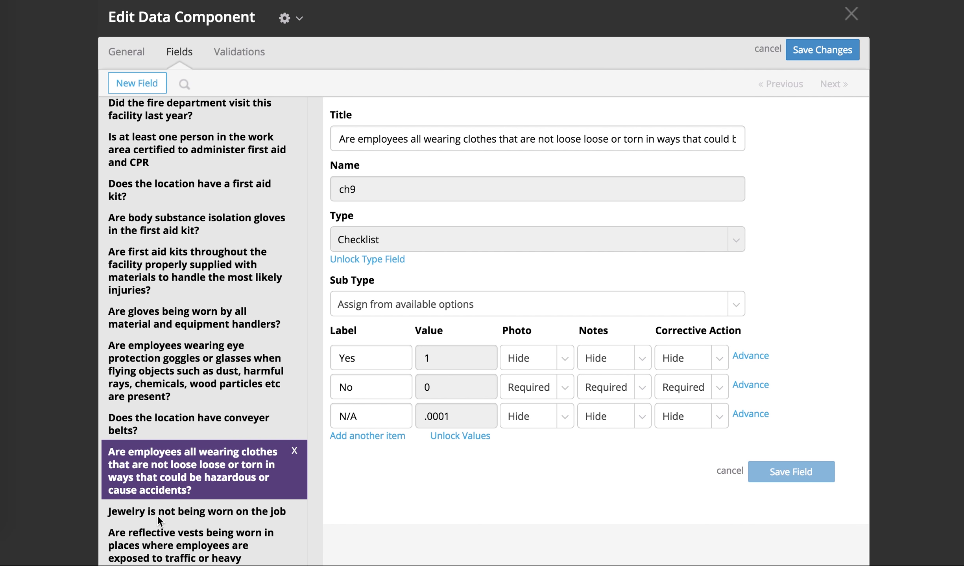
# Save the data component's changes and open the Safety Inspection Form for editing.
pyautogui.click(370, 417)
pyautogui.click(825, 49)
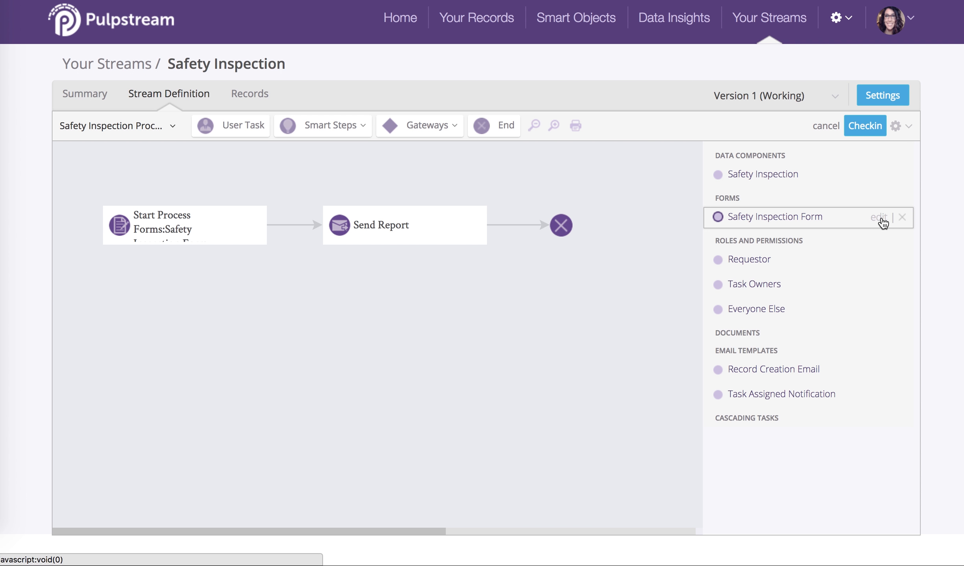
pyautogui.click(833, 223)
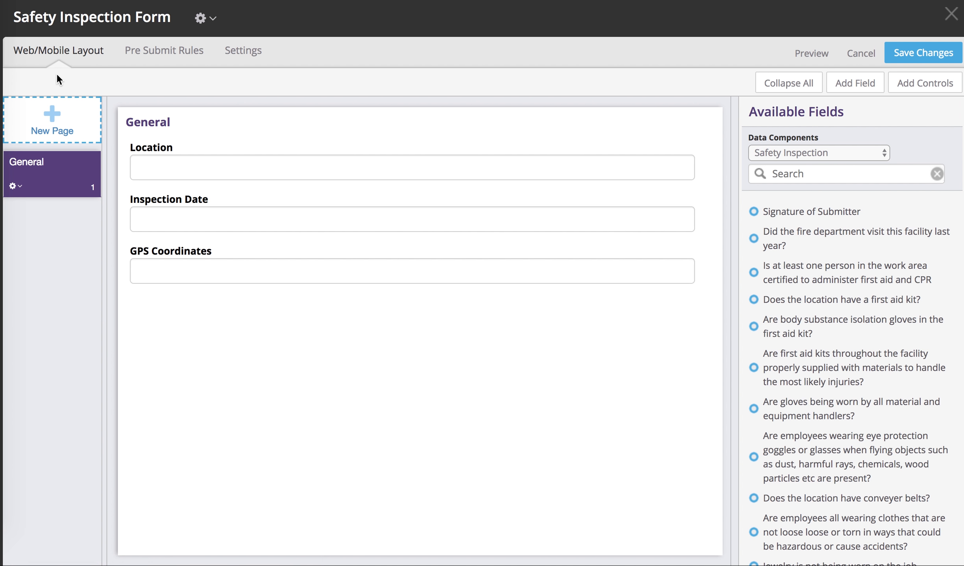
# Add four new pages to the form after the General page.
pyautogui.click(52, 125)
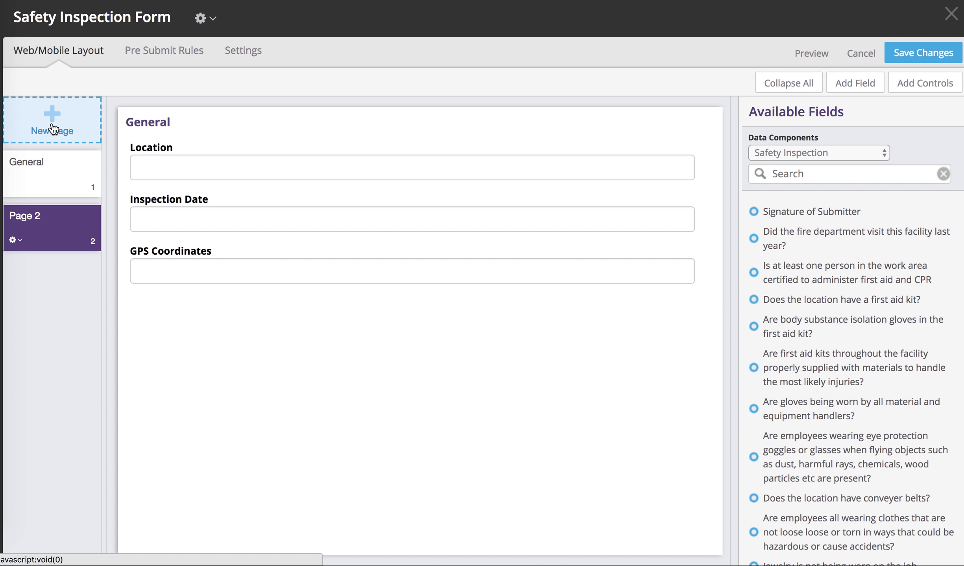
pyautogui.click(53, 129)
pyautogui.click(54, 128)
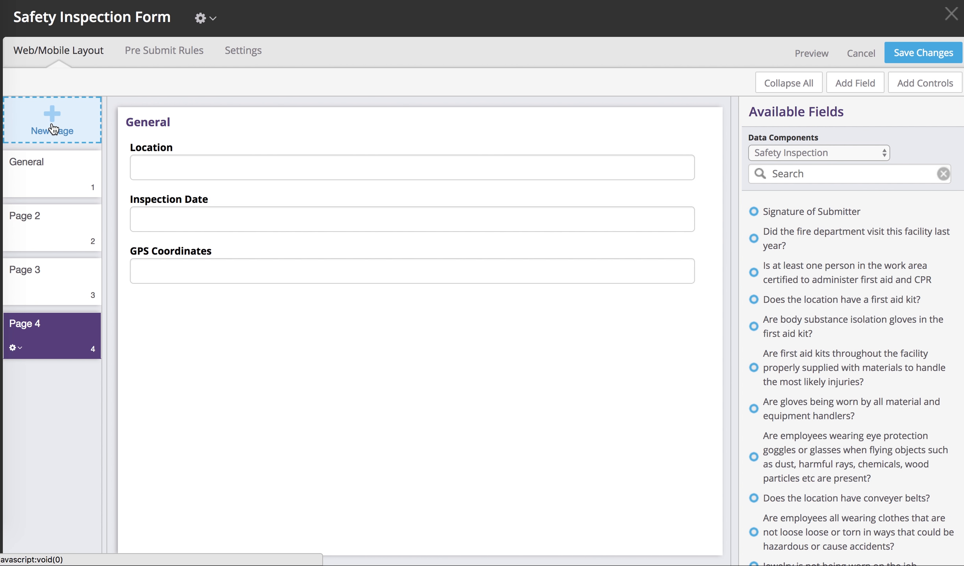
pyautogui.click(53, 129)
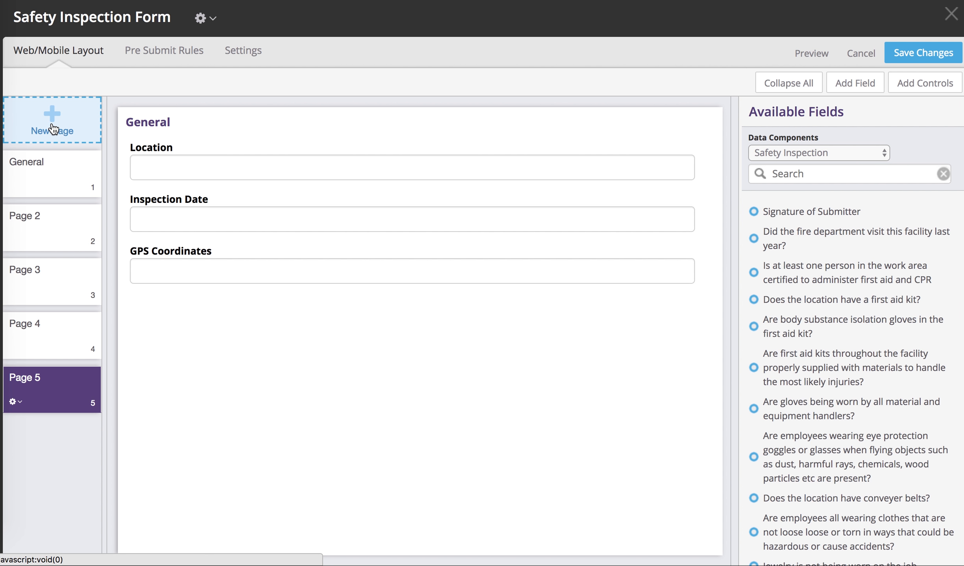
# Rename the form's Page 2 as Preparedness and save the new name.
pyautogui.click(45, 232)
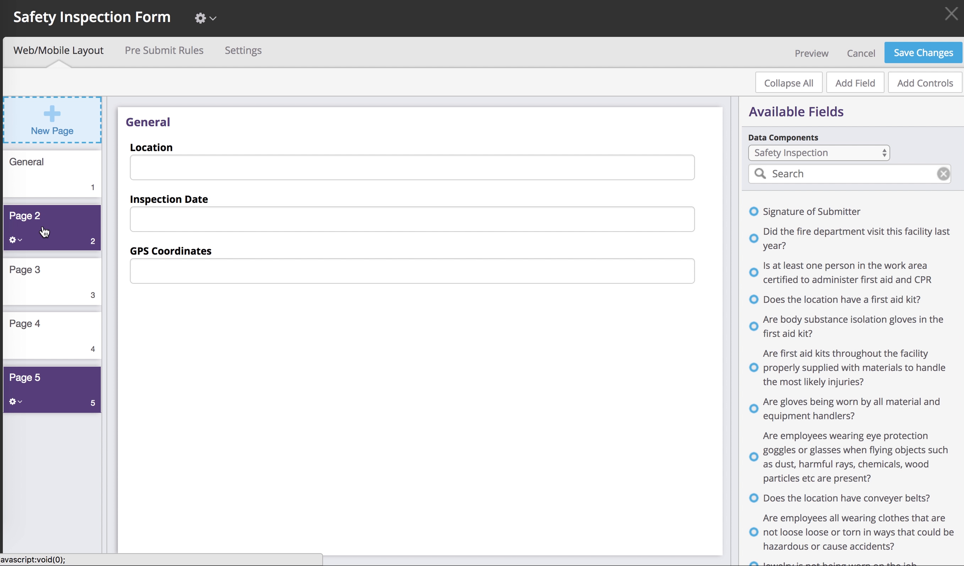
pyautogui.click(20, 241)
pyautogui.click(44, 256)
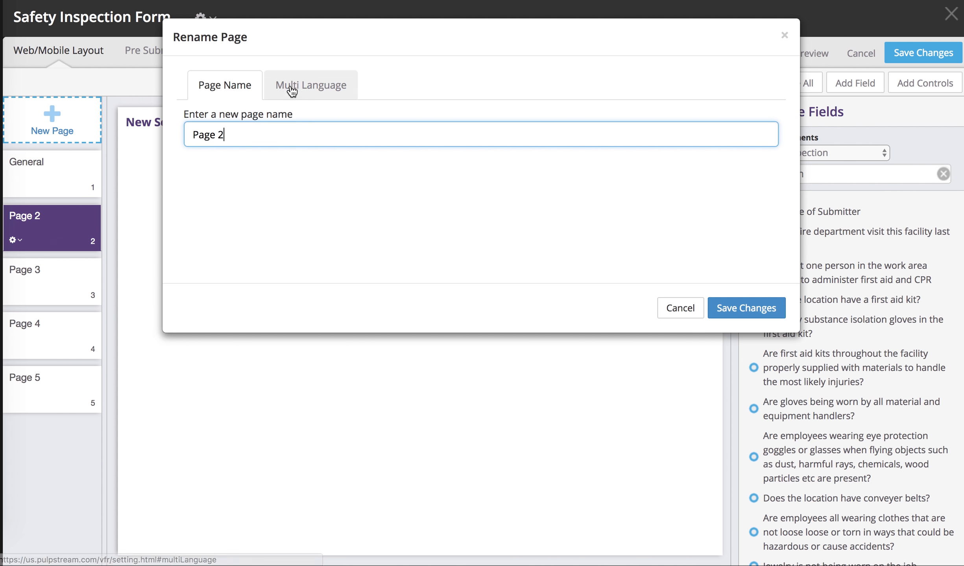
pyautogui.click(239, 133)
pyautogui.moveTo(240, 134); pyautogui.dragTo(185, 129)
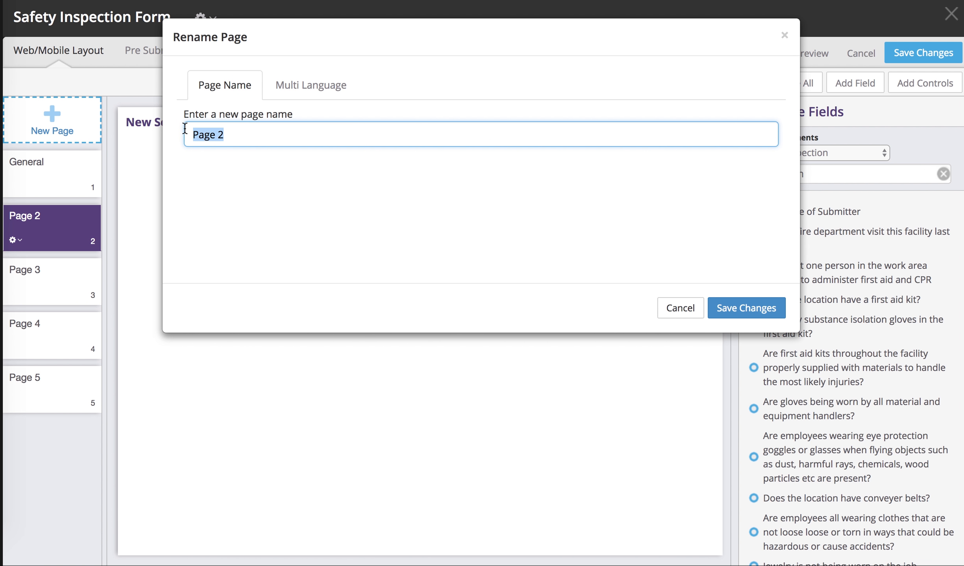
pyautogui.write('Preparedness')
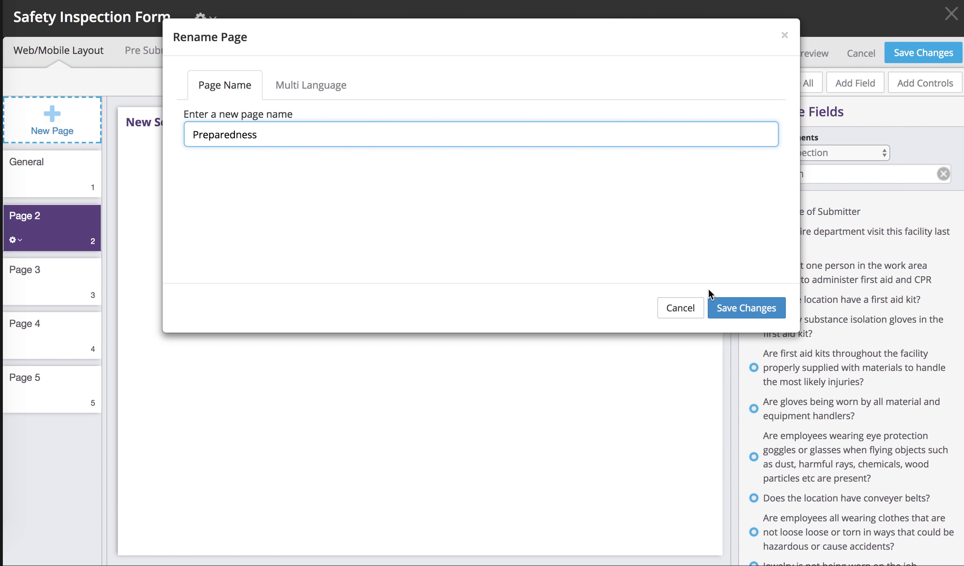
pyautogui.click(712, 305)
# Rename the form's Page 3 as PPE Requirements and save the new name.
pyautogui.click(12, 294)
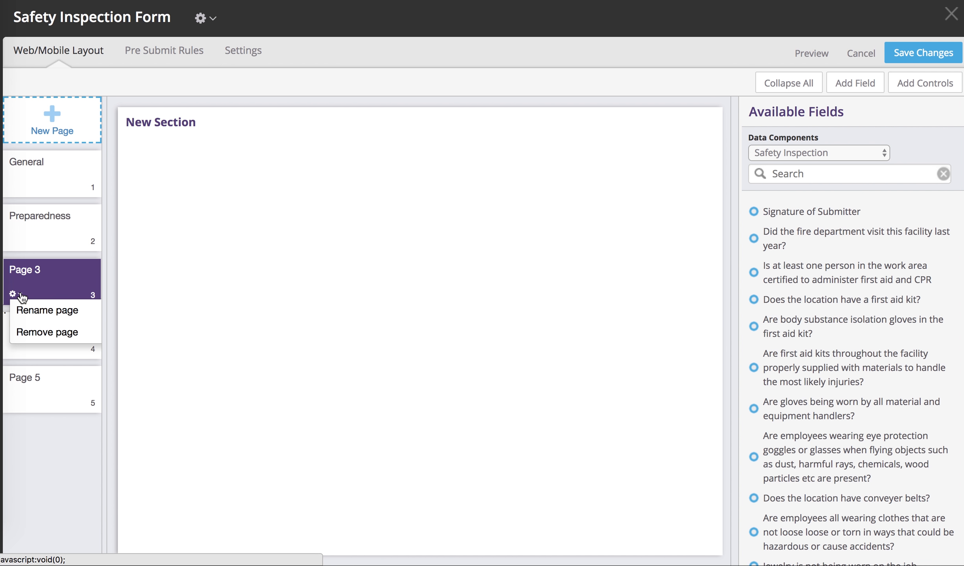
pyautogui.click(39, 310)
pyautogui.tripleClick(280, 136)
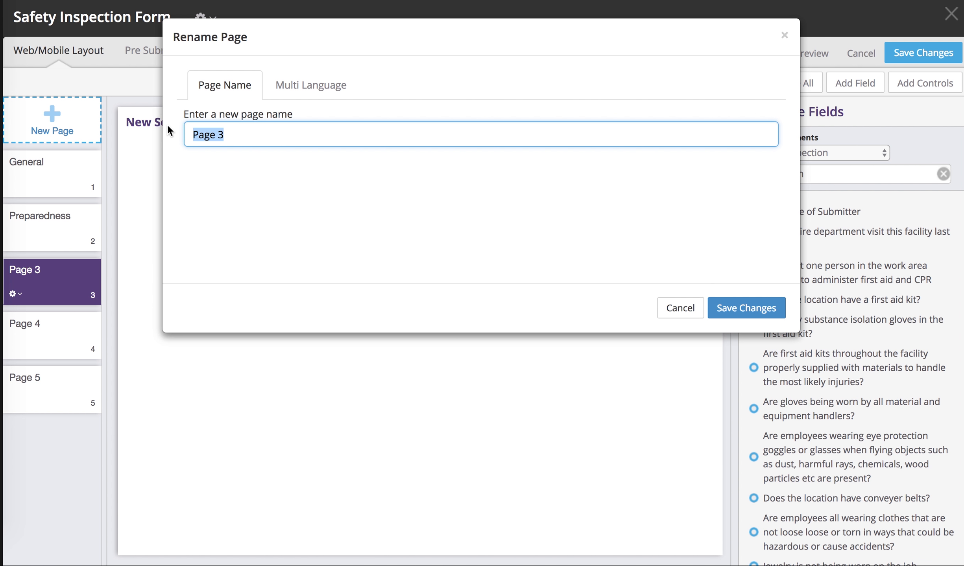
pyautogui.write('PPE R')
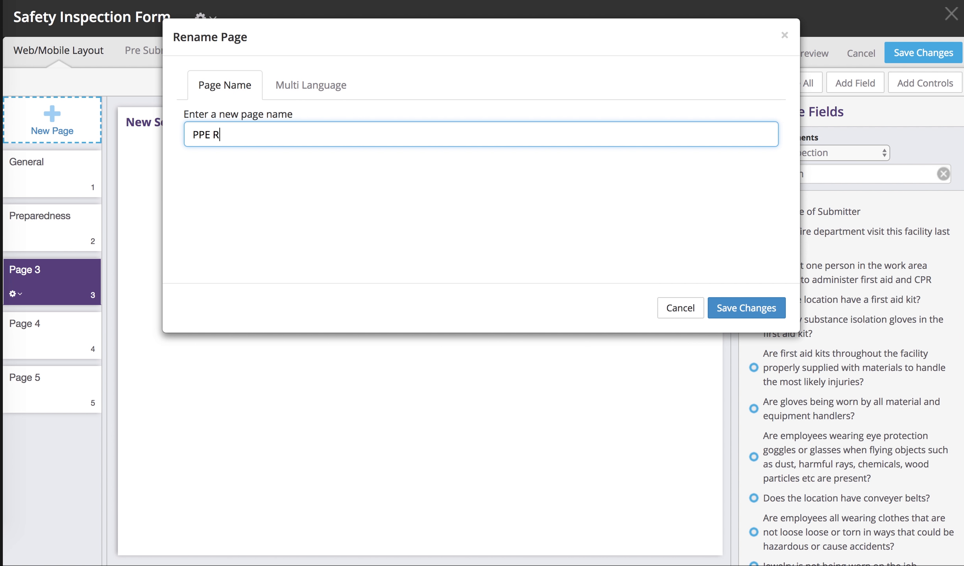
pyautogui.write('equierment')
pyautogui.press('BackSpace')
pyautogui.press('BackSpace')
pyautogui.press('BackSpace')
pyautogui.press('BackSpace')
pyautogui.press('BackSpace')
pyautogui.press('BackSpace')
pyautogui.write('rements')
pyautogui.click(732, 308)
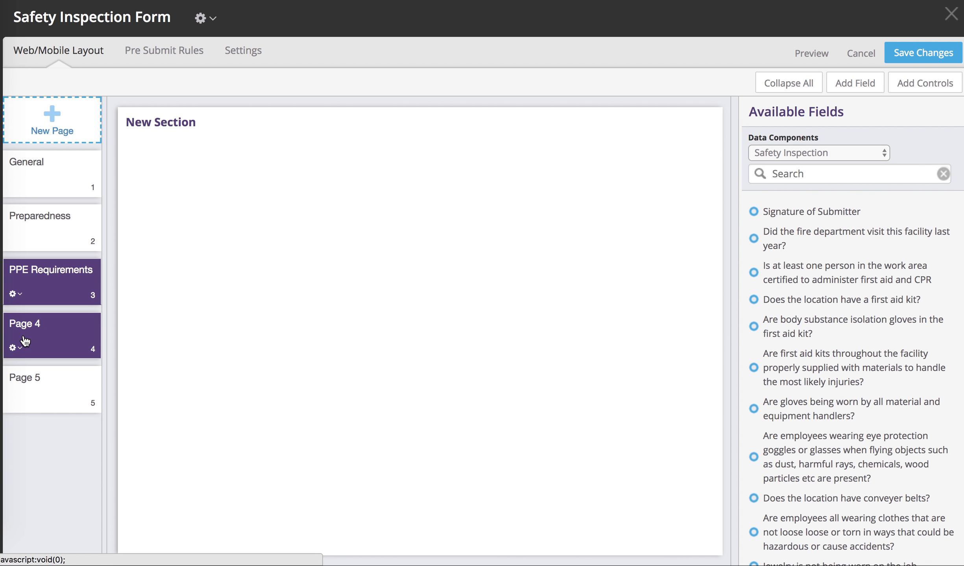
# Rename Page 4 as Submission and remove the surplus Page 5 from the form.
pyautogui.click(19, 348)
pyautogui.click(31, 364)
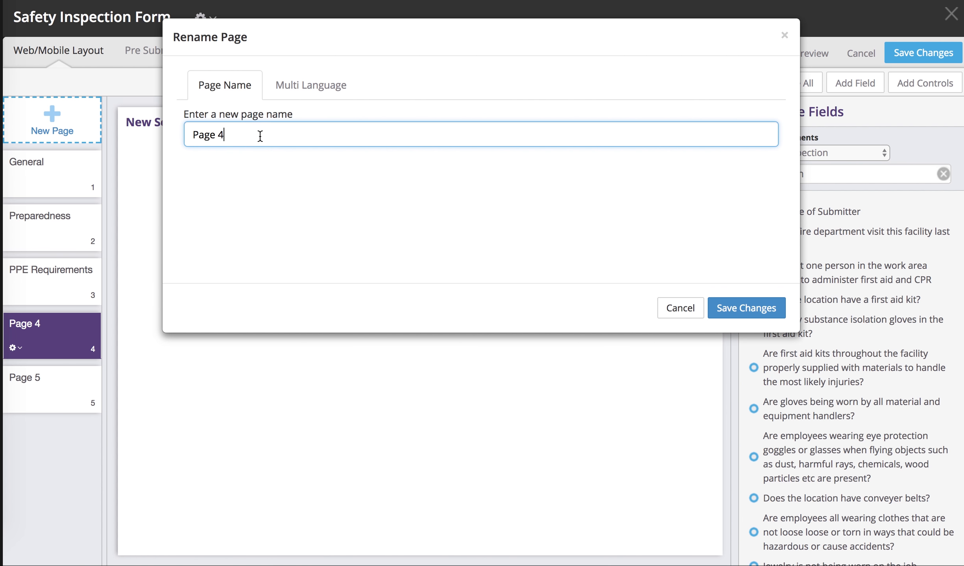
pyautogui.moveTo(261, 134); pyautogui.dragTo(4, 133)
pyautogui.write('Submission')
pyautogui.click(727, 313)
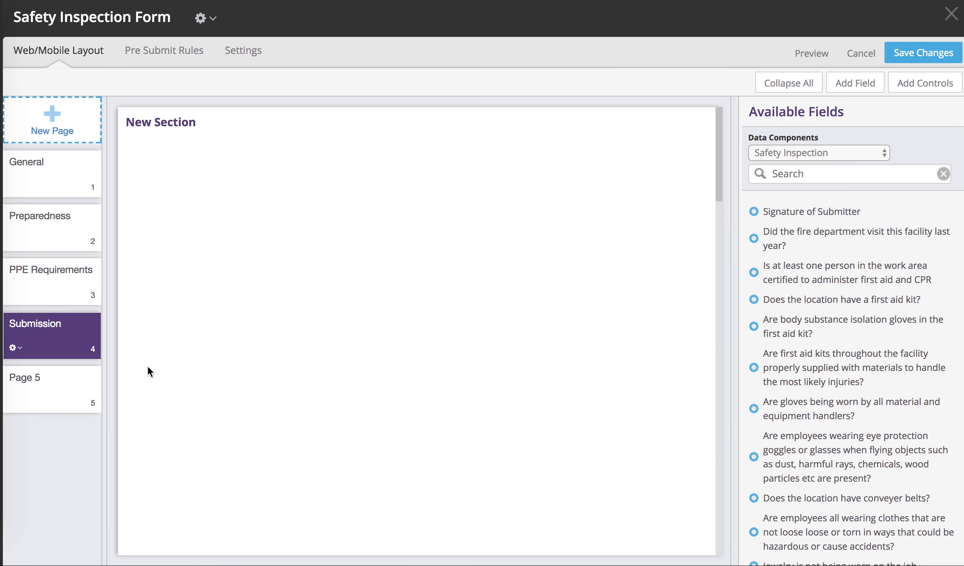
pyautogui.click(14, 402)
pyautogui.click(44, 439)
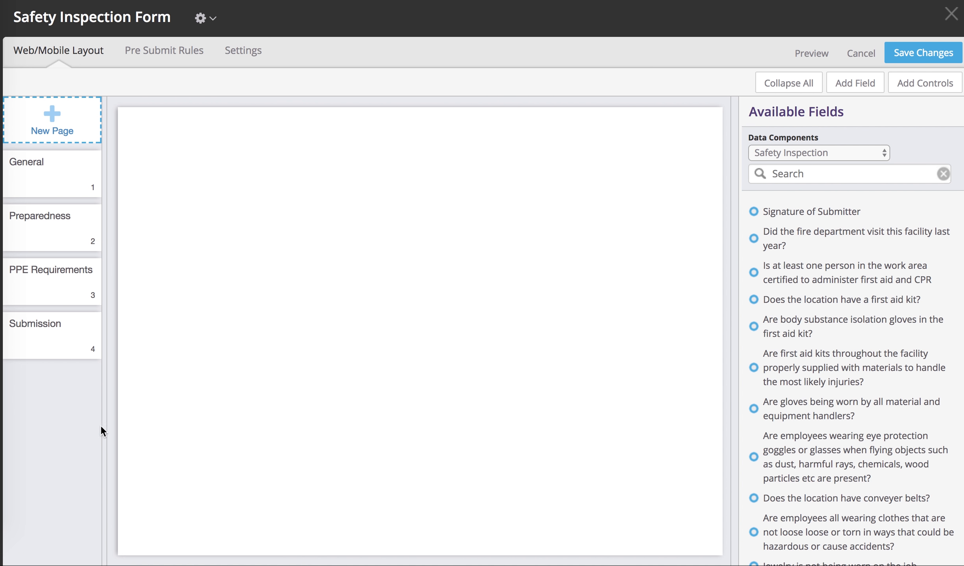
# Set the Location field on the General page to Required and save the field.
pyautogui.click(54, 179)
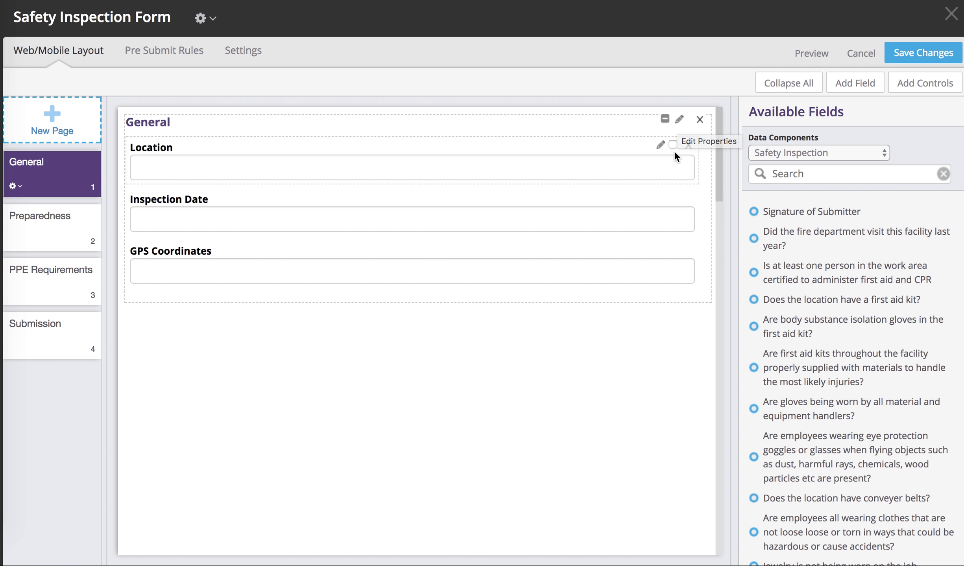
pyautogui.click(661, 148)
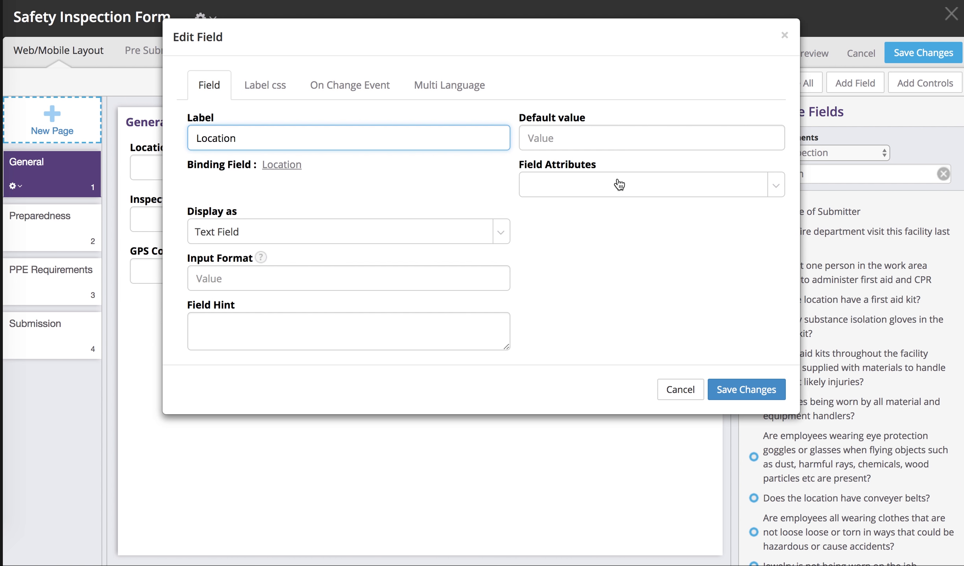
pyautogui.click(619, 184)
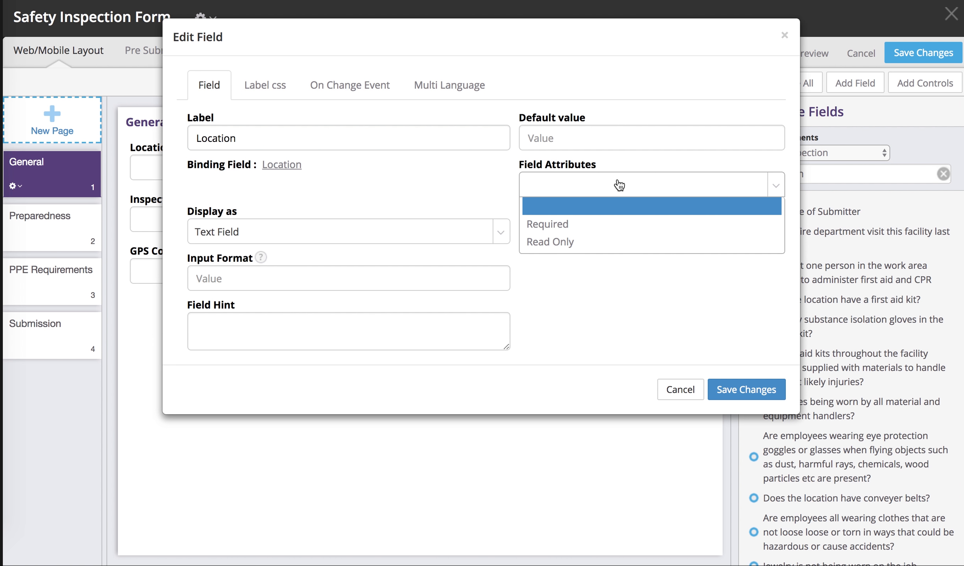
pyautogui.click(620, 223)
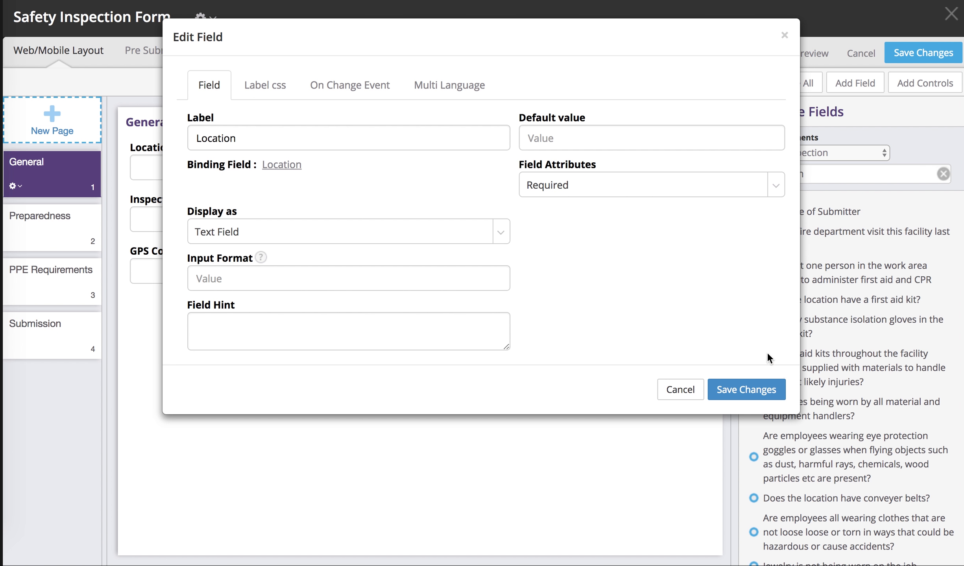
pyautogui.click(761, 391)
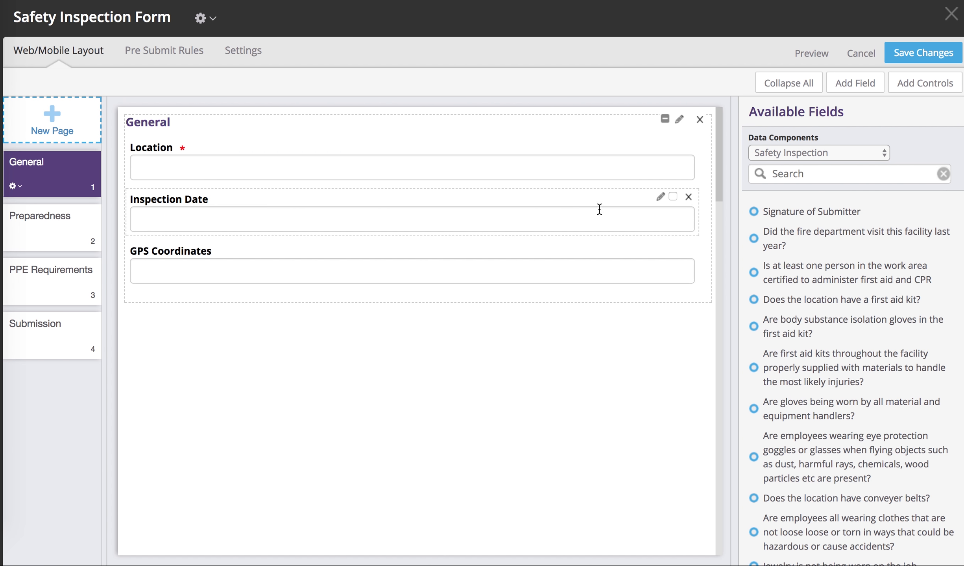
# Set the Inspection Date field on the General page to Required and save the field.
pyautogui.click(659, 196)
pyautogui.click(617, 183)
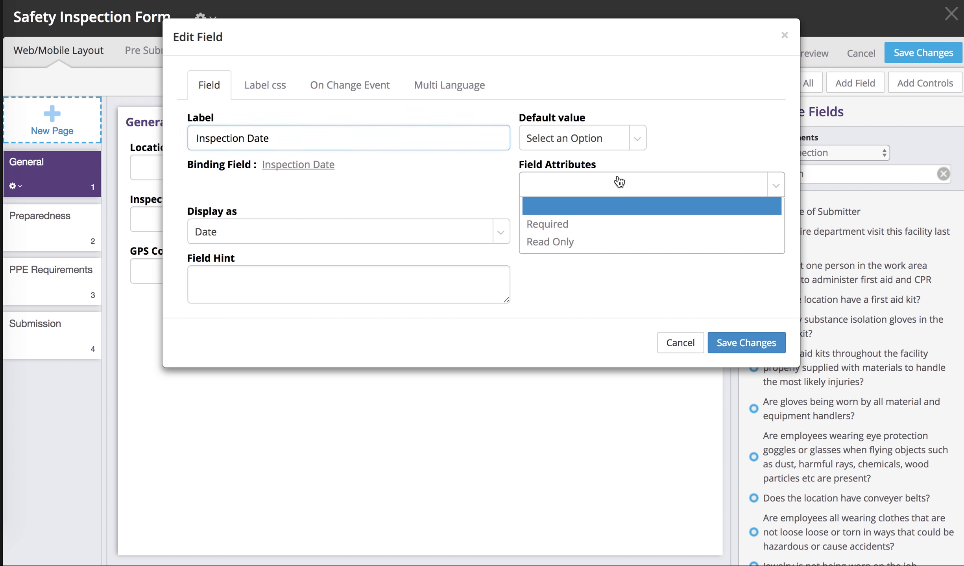
pyautogui.click(617, 222)
pyautogui.click(766, 345)
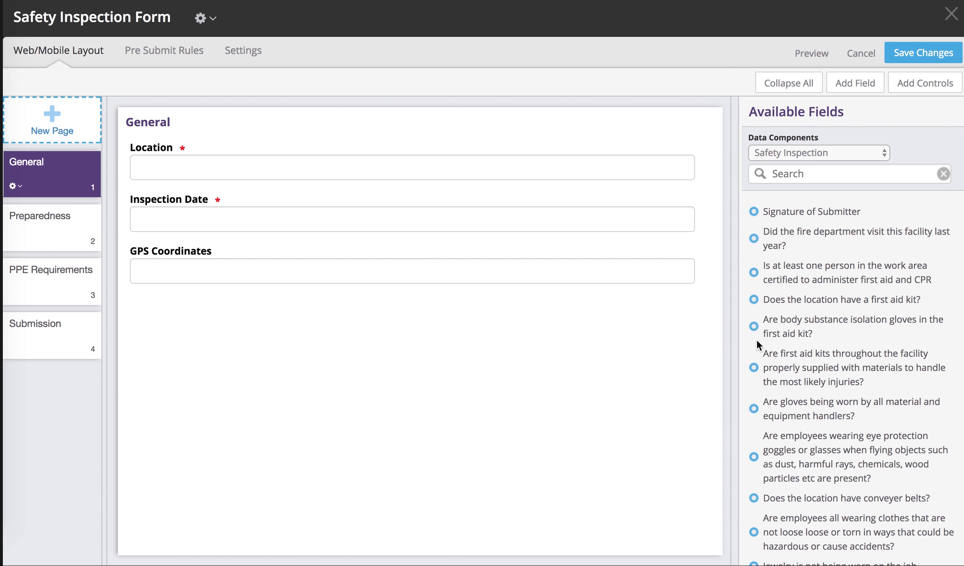
# Make the GPS Coordinates field Required, display it as a Geo Location Stamp, and save the field.
pyautogui.click(660, 249)
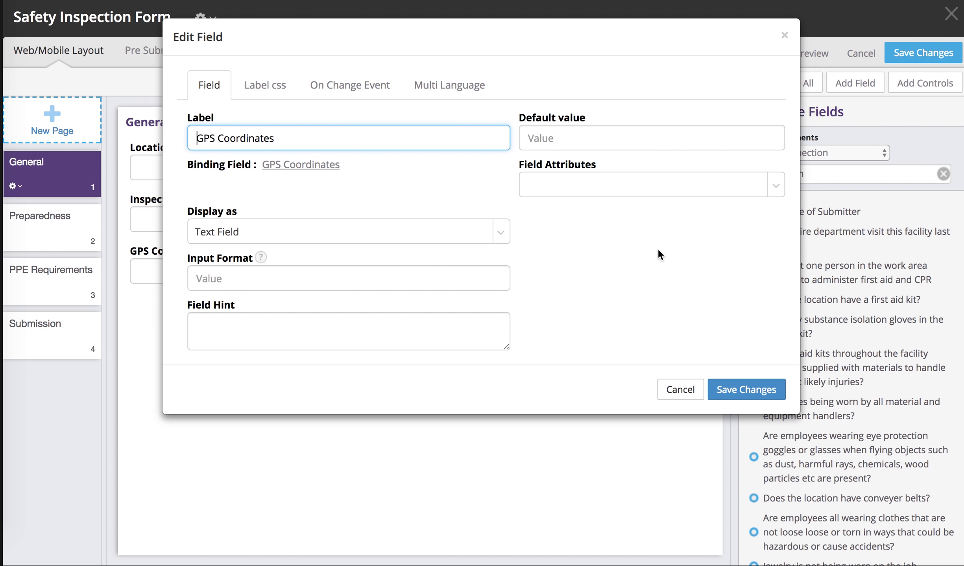
pyautogui.click(628, 187)
pyautogui.click(634, 223)
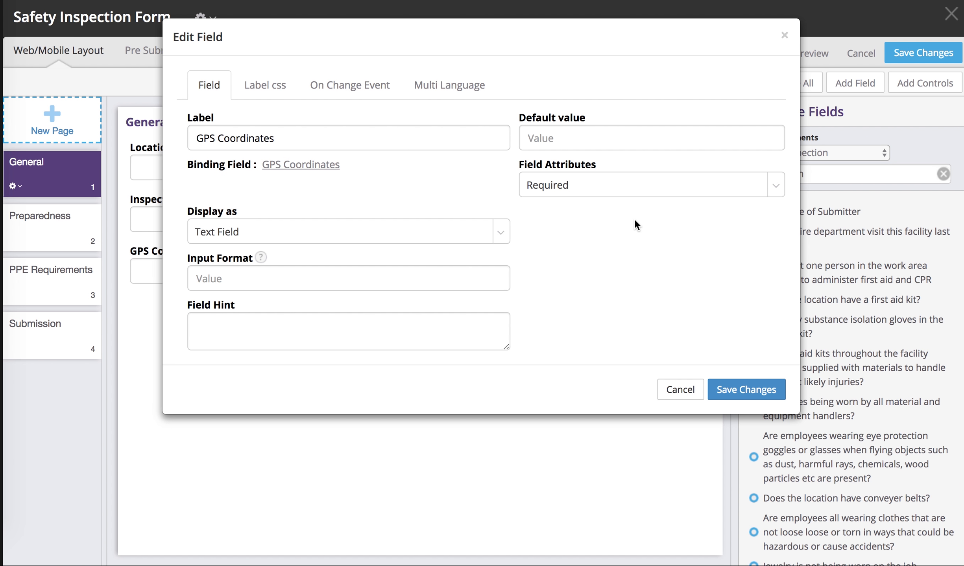
pyautogui.click(501, 233)
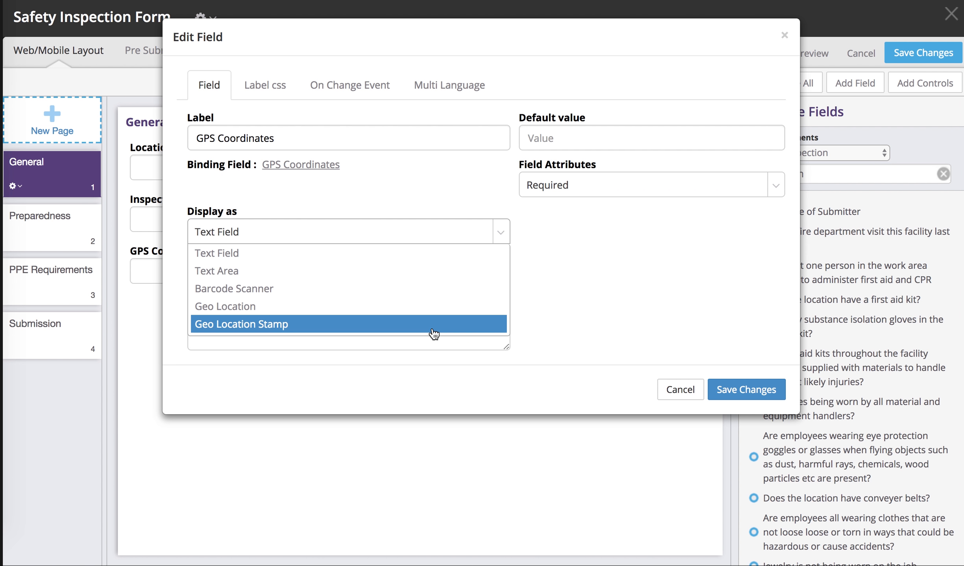
pyautogui.click(394, 324)
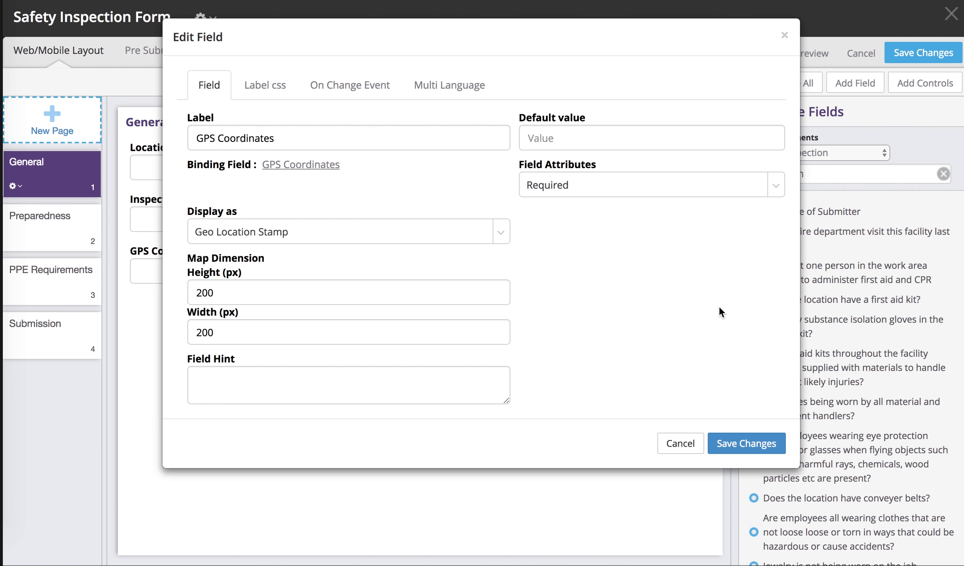
pyautogui.click(735, 443)
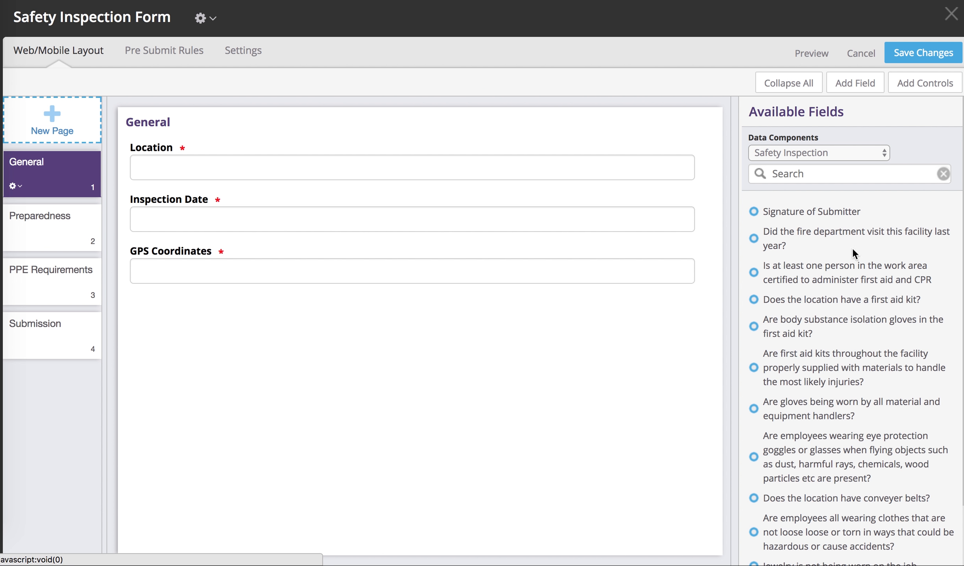
# Add the Signature of Submitter field to the Submission page, displayed as a Signature and Required, and save the field.
pyautogui.scroll(-3, 861, 367)
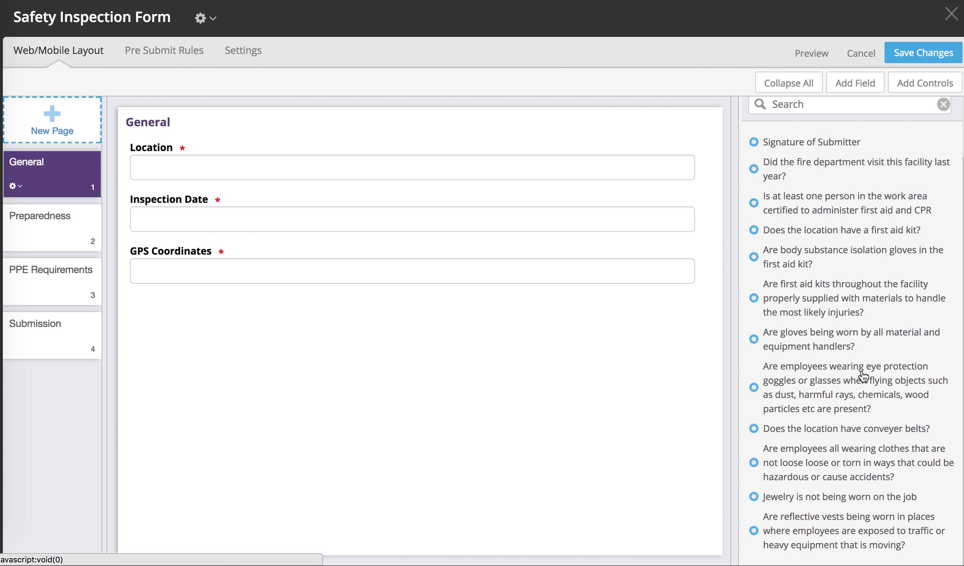
pyautogui.scroll(3, 883, 551)
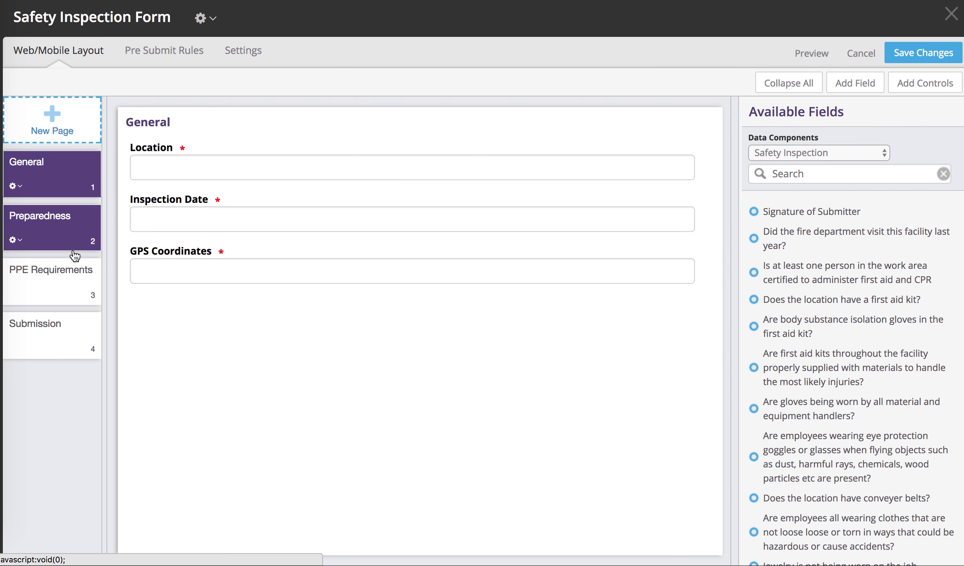
pyautogui.click(58, 327)
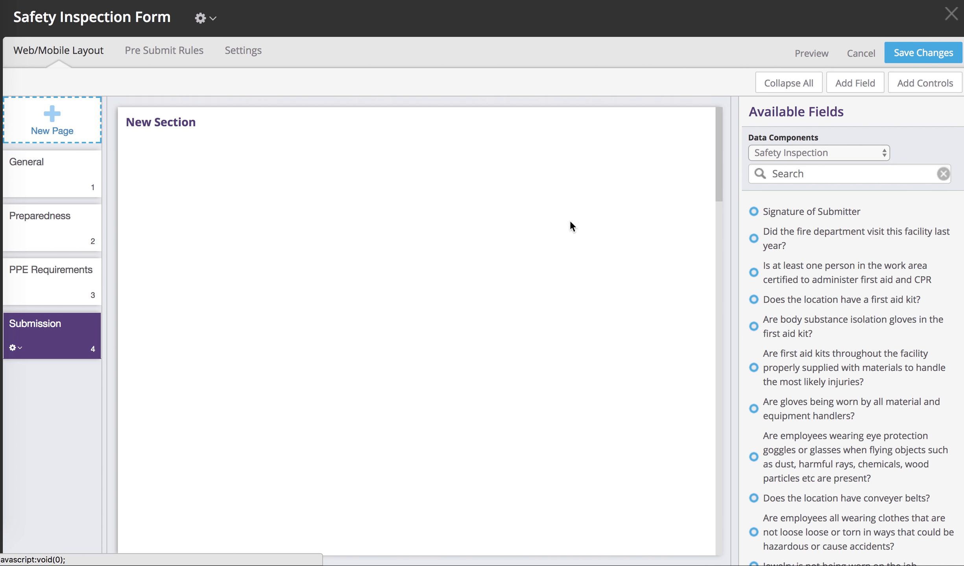
pyautogui.moveTo(753, 212)
pyautogui.mouseDown()
pyautogui.moveTo(736, 219)
pyautogui.moveTo(208, 185)
pyautogui.moveTo(149, 154)
pyautogui.mouseUp()
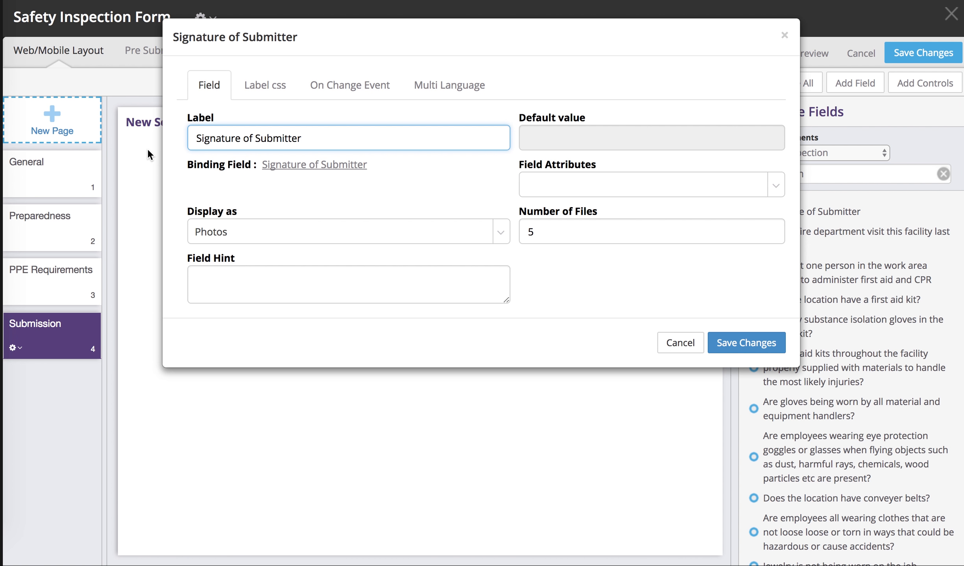
pyautogui.click(497, 235)
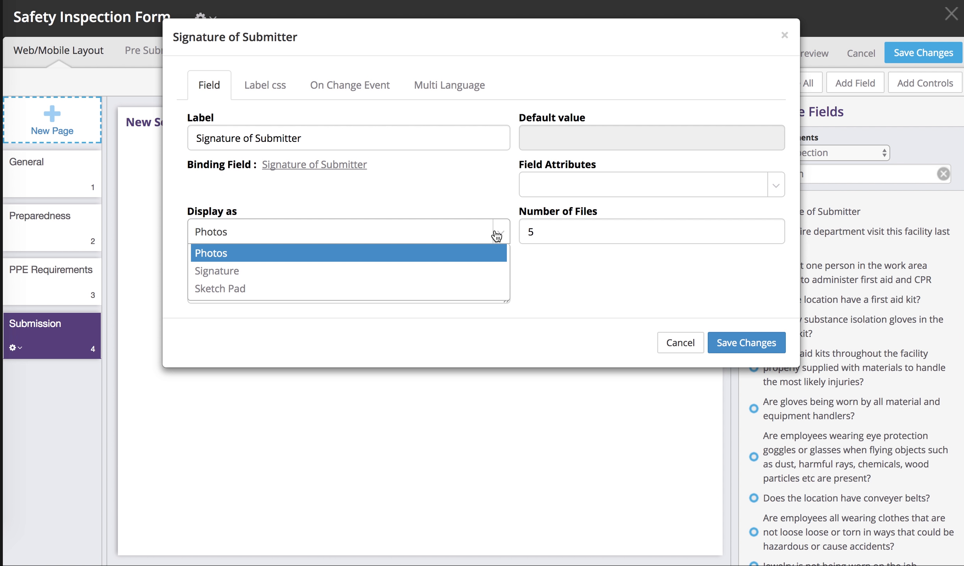
pyautogui.click(492, 272)
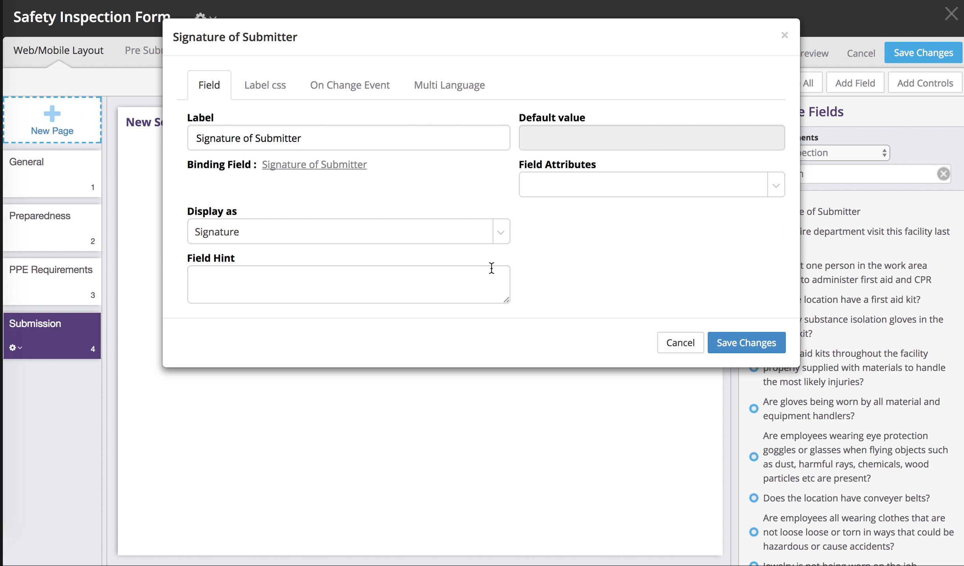
pyautogui.click(644, 191)
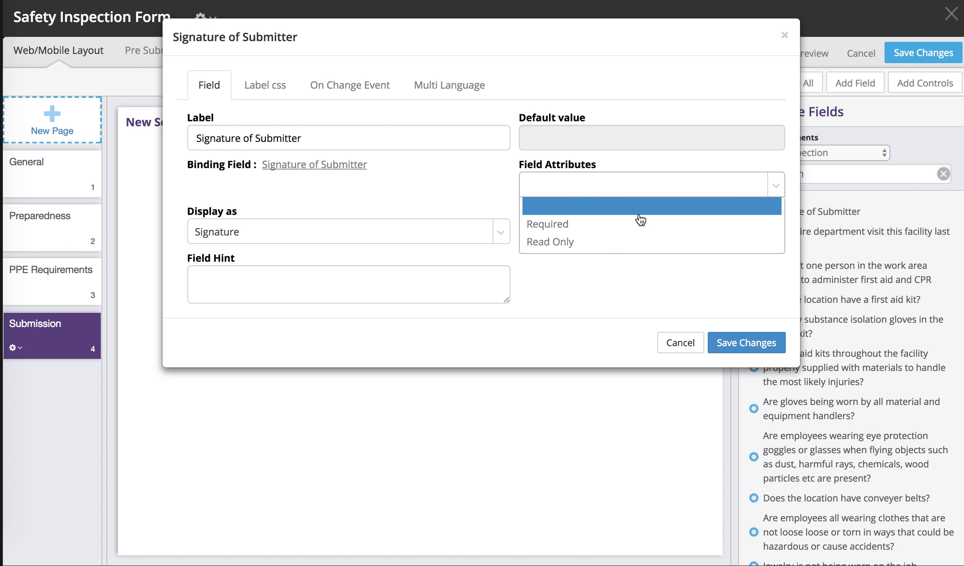
pyautogui.click(636, 225)
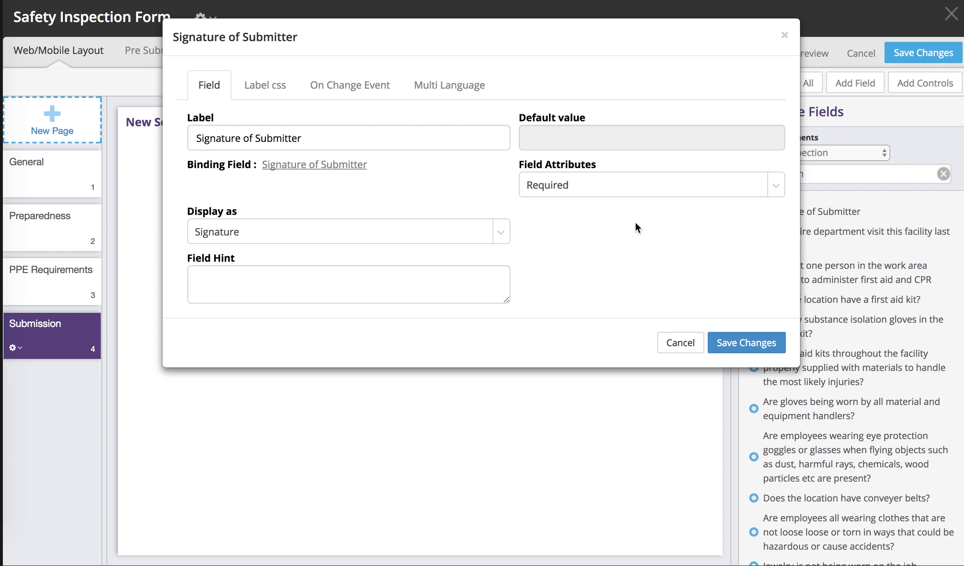
pyautogui.click(747, 343)
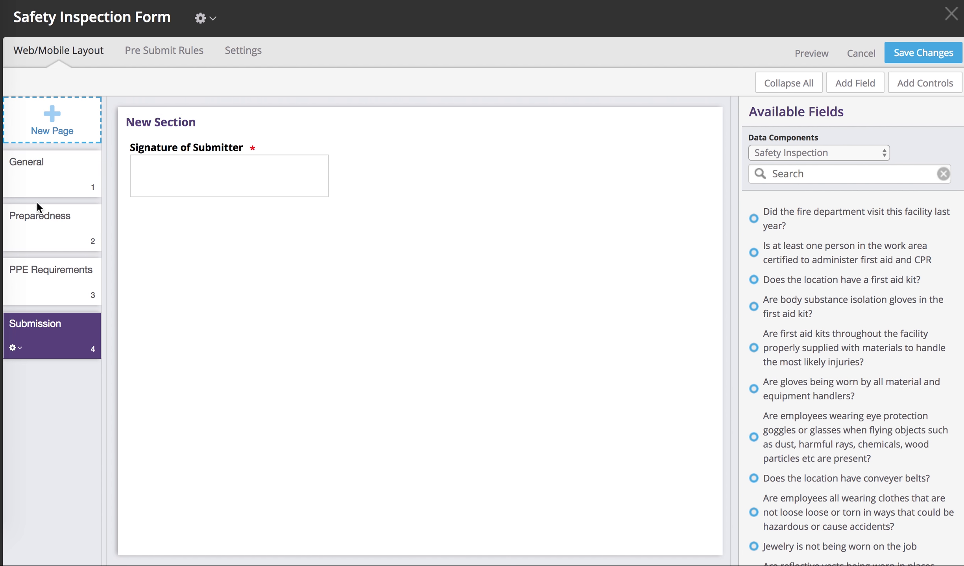
# Add the question "Did the fire department visit this facility last year?" to the Preparedness page as a Required field and save it.
pyautogui.click(35, 222)
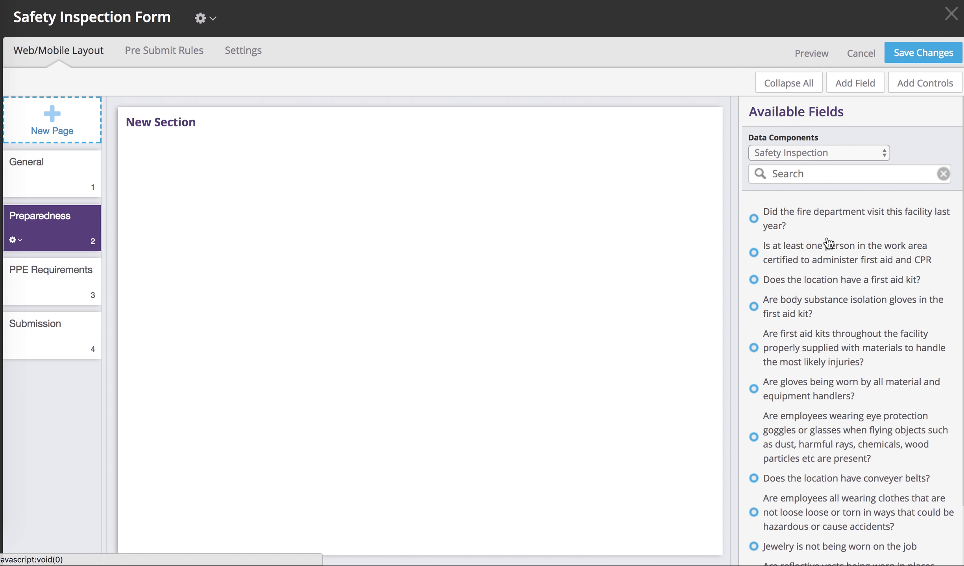
pyautogui.moveTo(778, 220); pyautogui.dragTo(205, 164)
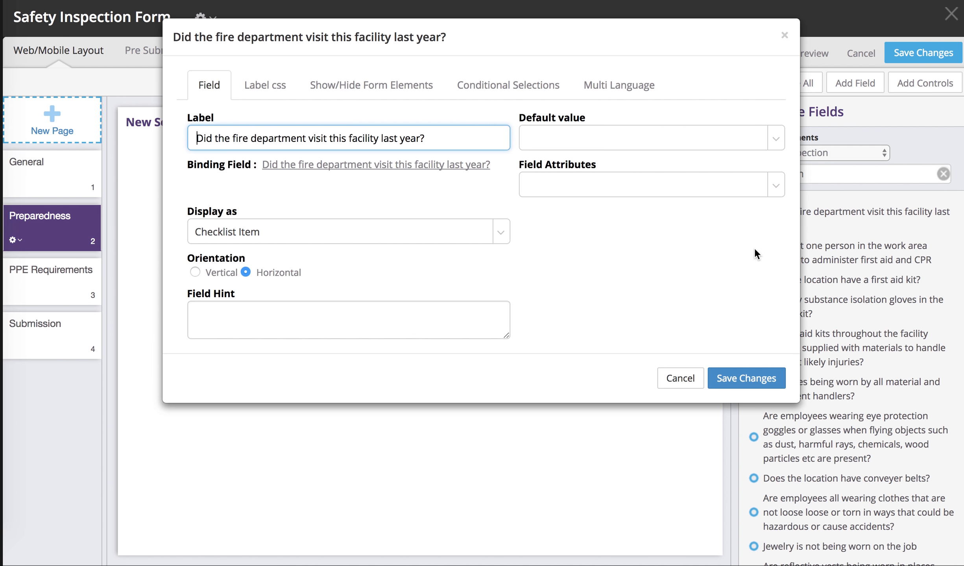
pyautogui.click(674, 175)
pyautogui.click(685, 224)
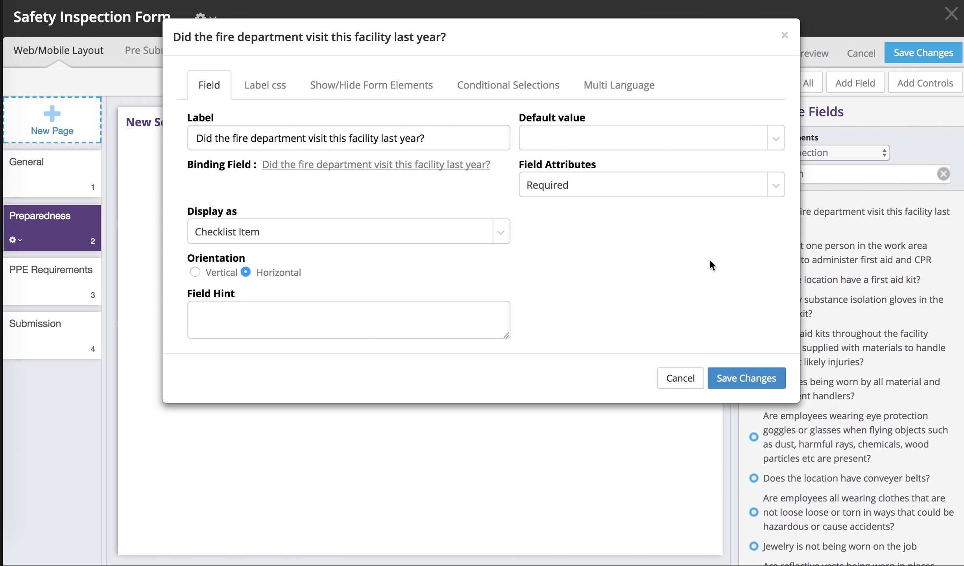
pyautogui.click(746, 378)
# Add the first aid and CPR certification question to the Preparedness page below the fire department question, make it Required, and save it.
pyautogui.moveTo(753, 218); pyautogui.dragTo(161, 198)
pyautogui.click(658, 186)
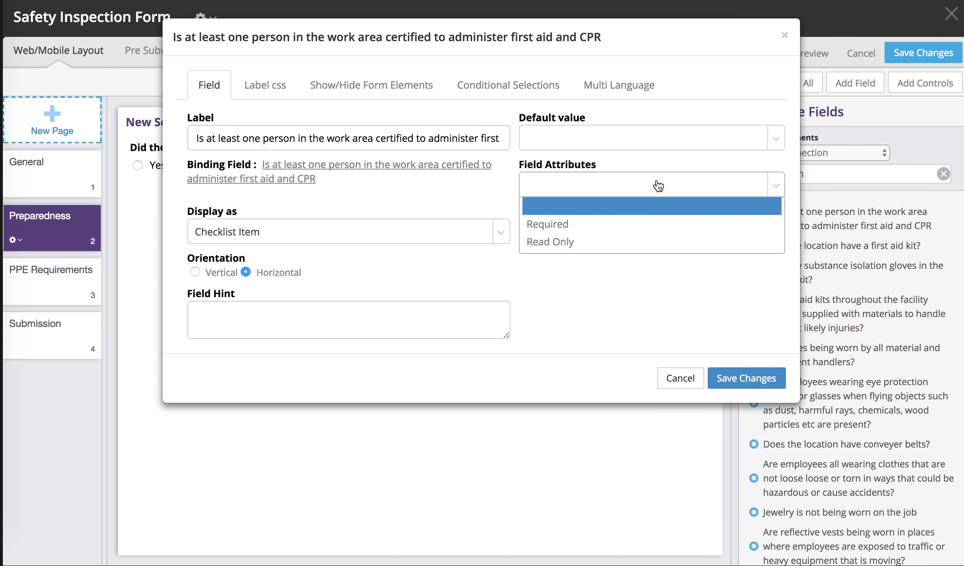
pyautogui.click(655, 225)
pyautogui.click(744, 377)
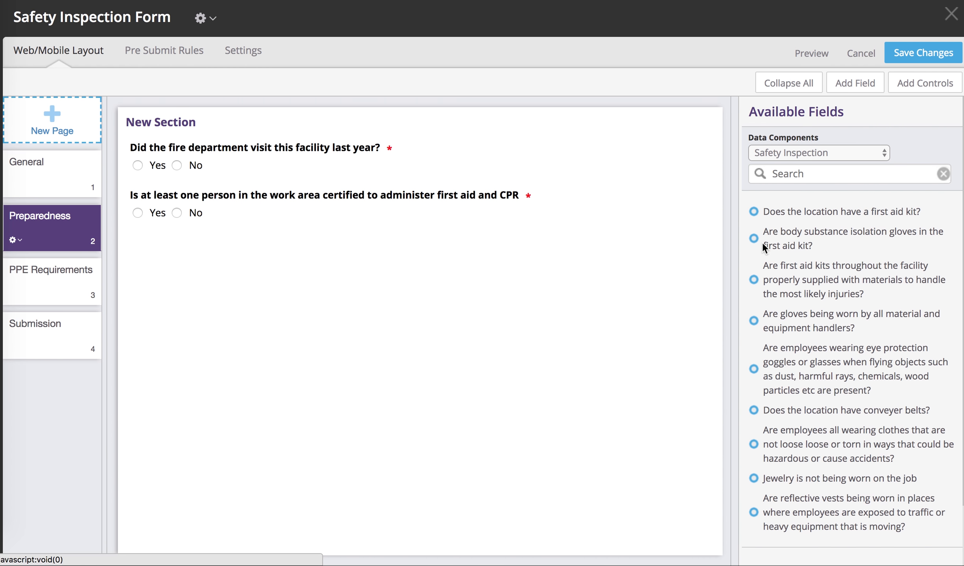
# Add the question "Does the location have a first aid kit?" at the end of the Preparedness page as a Required field and save it.
pyautogui.moveTo(754, 216); pyautogui.dragTo(265, 241)
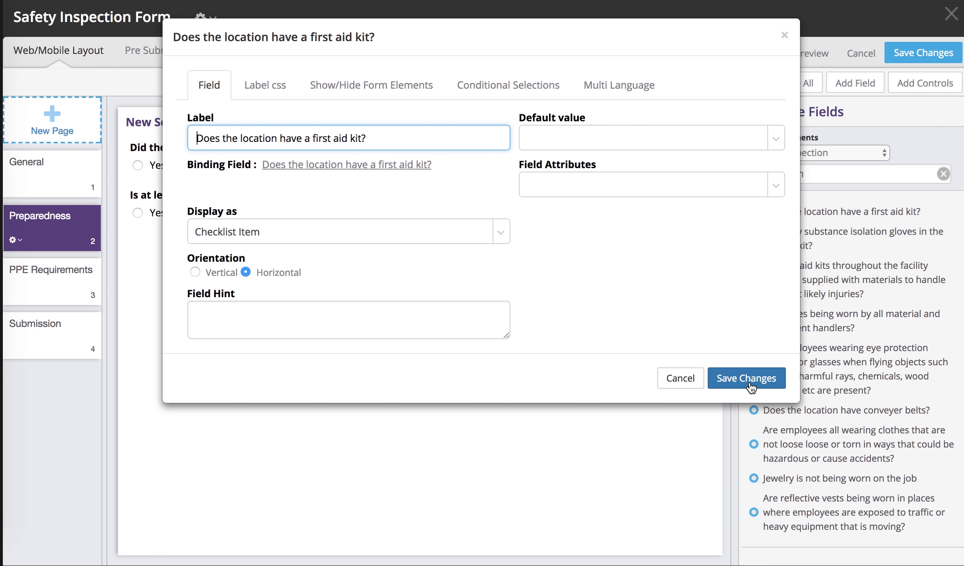
pyautogui.click(645, 184)
pyautogui.click(653, 225)
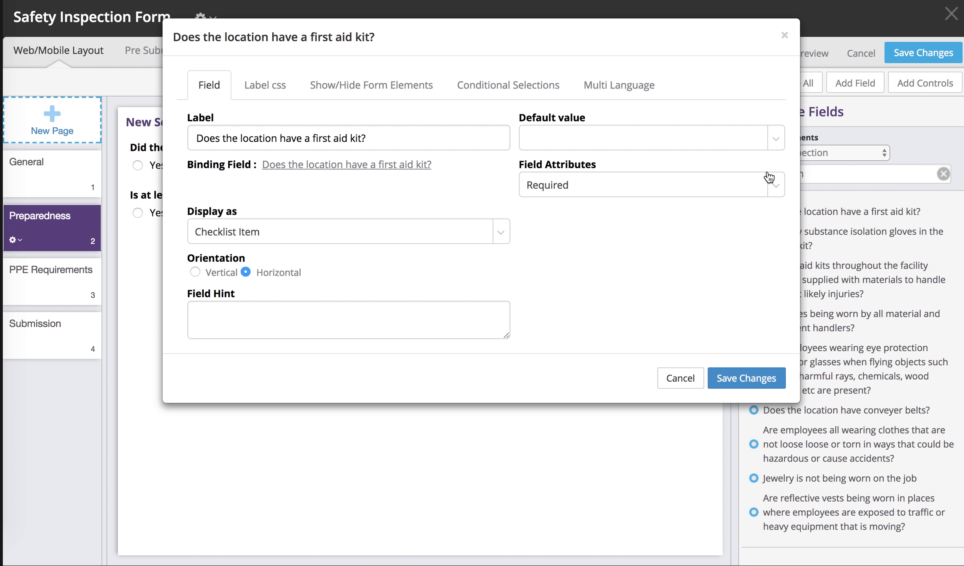
pyautogui.click(735, 379)
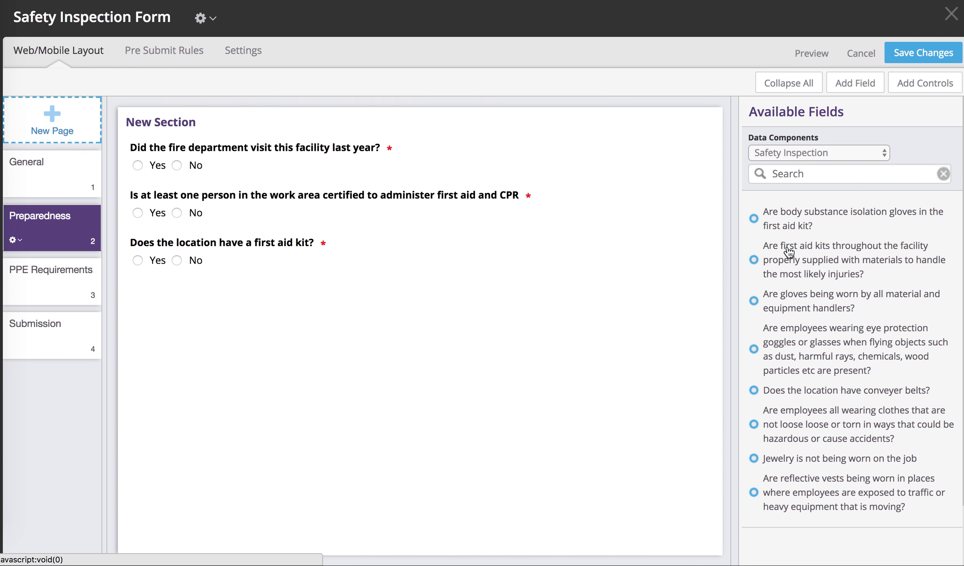
# Add the question about body substance isolation gloves in the first aid kit to the Preparedness page as a Required field and save it.
pyautogui.moveTo(753, 218); pyautogui.dragTo(269, 284)
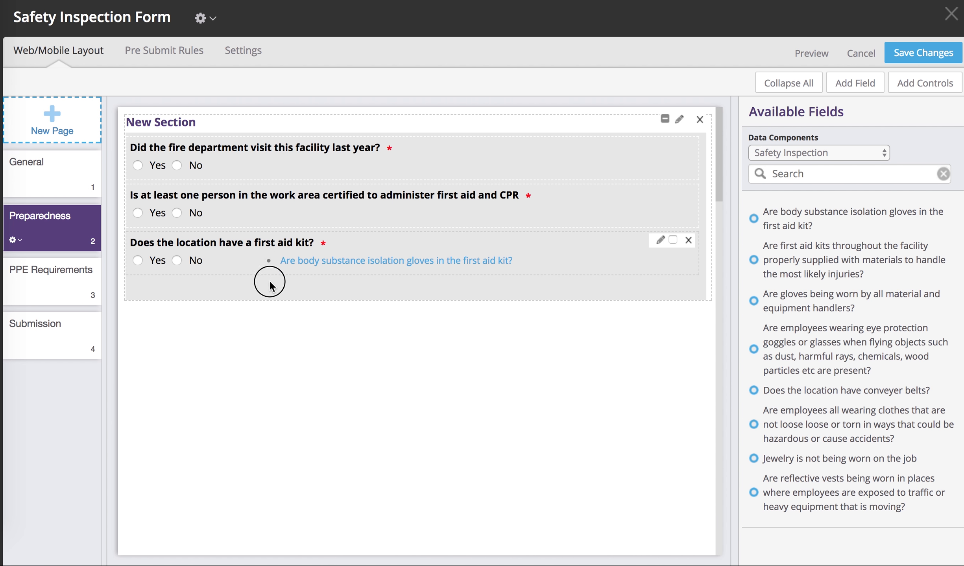
pyautogui.click(583, 188)
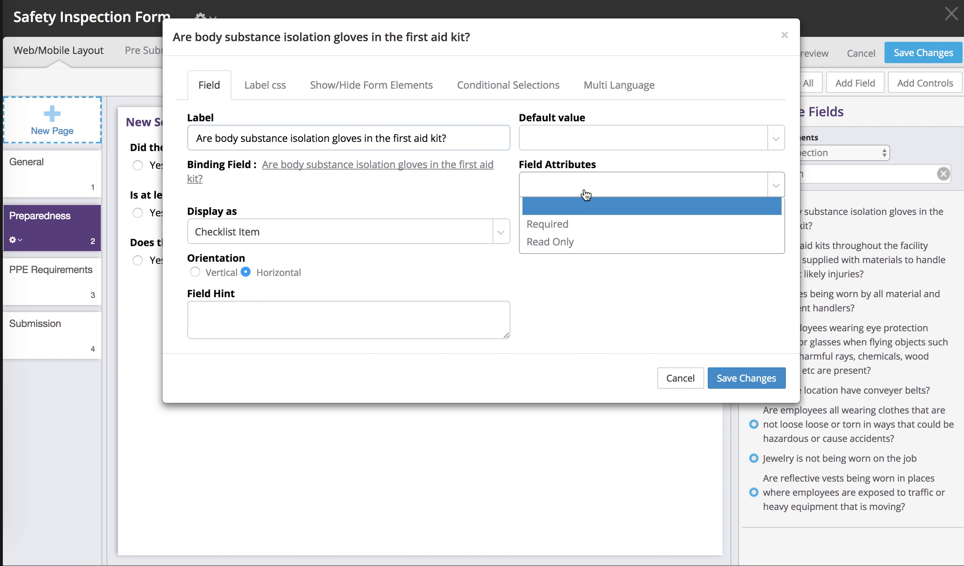
pyautogui.click(595, 226)
pyautogui.click(756, 378)
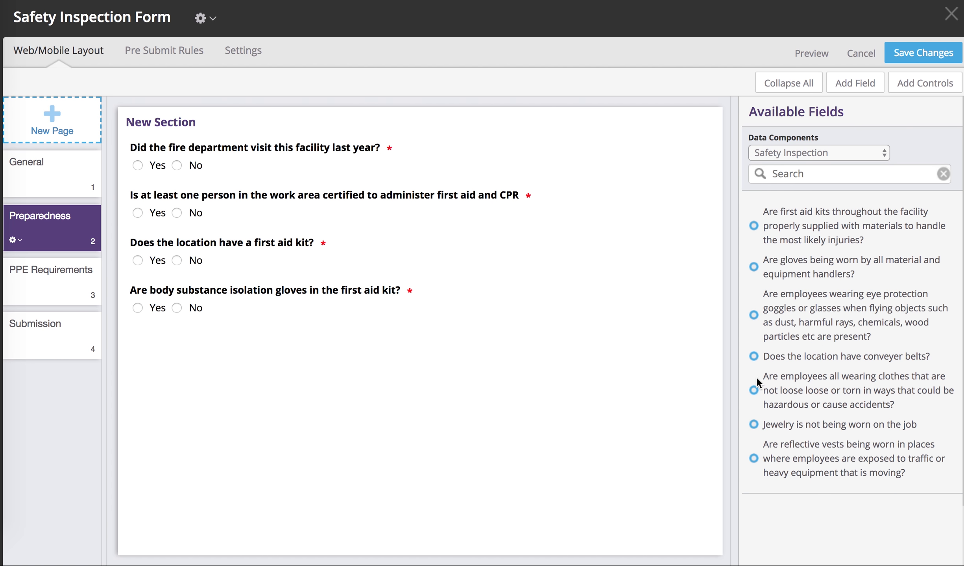
# Add the question about first aid kits being properly supplied to the end of the Preparedness page, make it Required, and save it.
pyautogui.moveTo(755, 224); pyautogui.dragTo(335, 340)
pyautogui.click(672, 187)
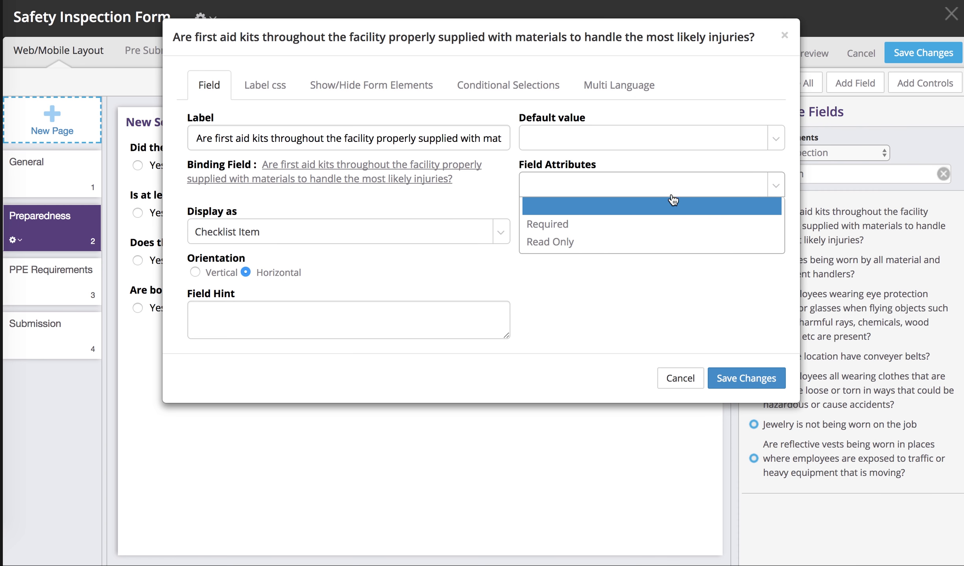
pyautogui.click(668, 223)
pyautogui.click(756, 382)
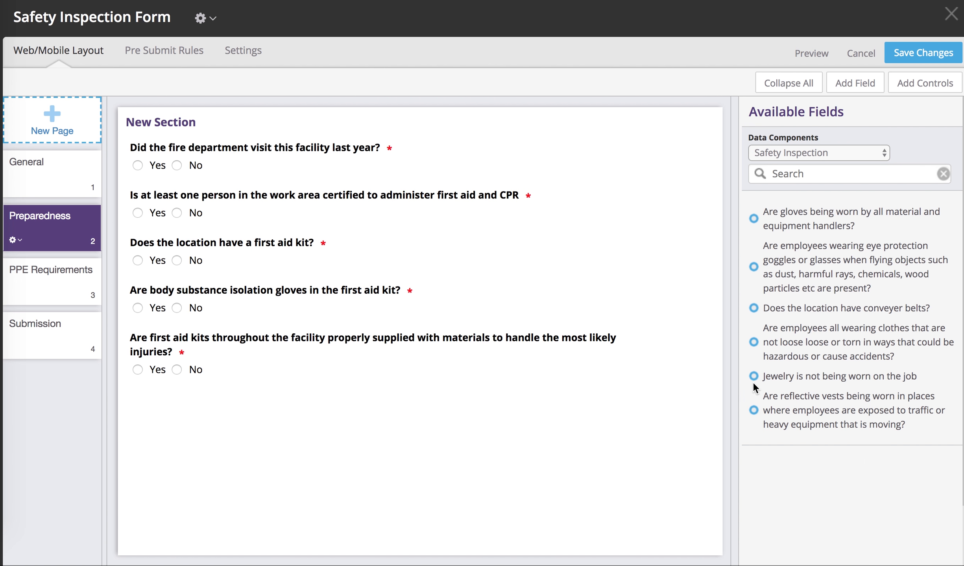
# Add the question "Are gloves being worn by all material and equipment handlers?" to the PPE Requirements page as a Required field and save it.
pyautogui.click(52, 270)
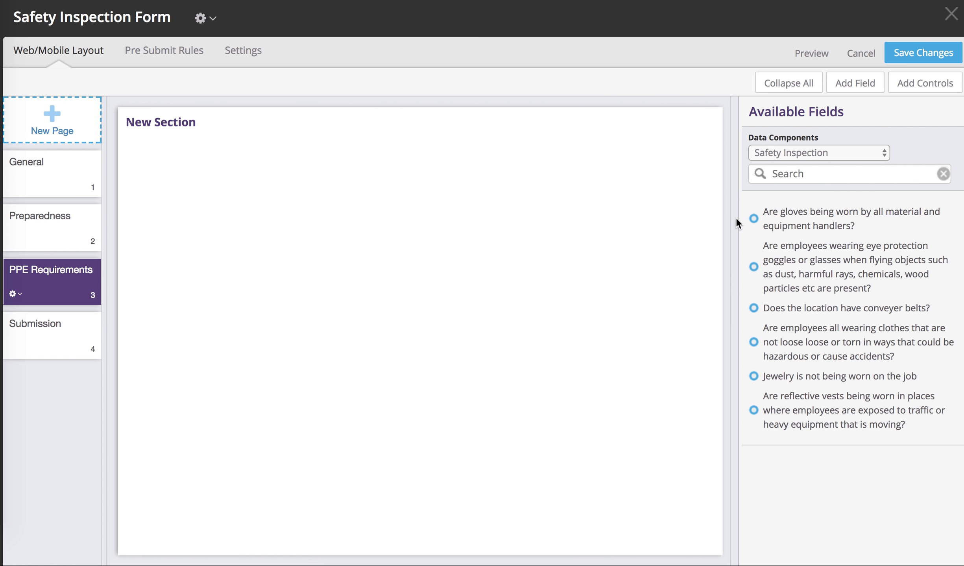
pyautogui.moveTo(755, 217); pyautogui.dragTo(215, 153)
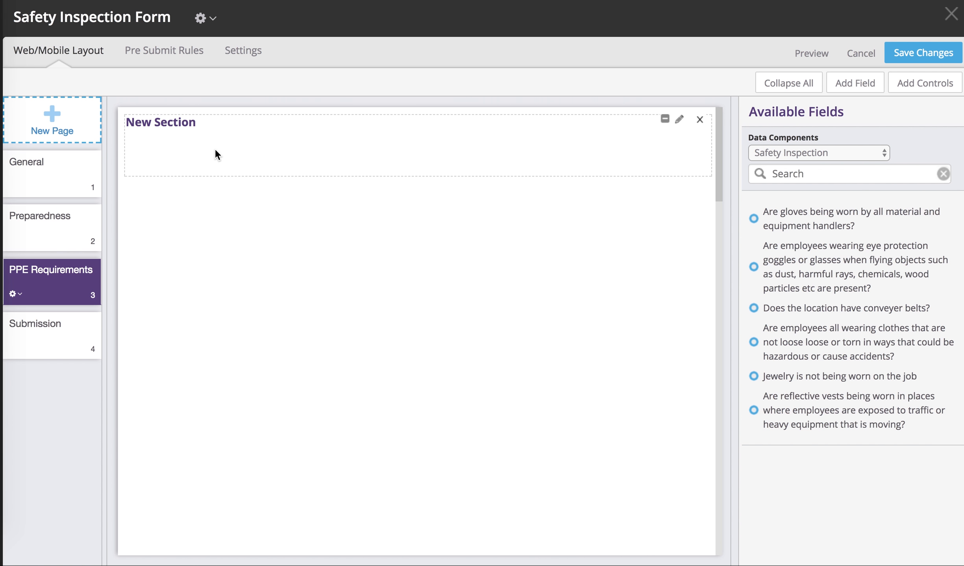
pyautogui.click(650, 192)
pyautogui.click(648, 221)
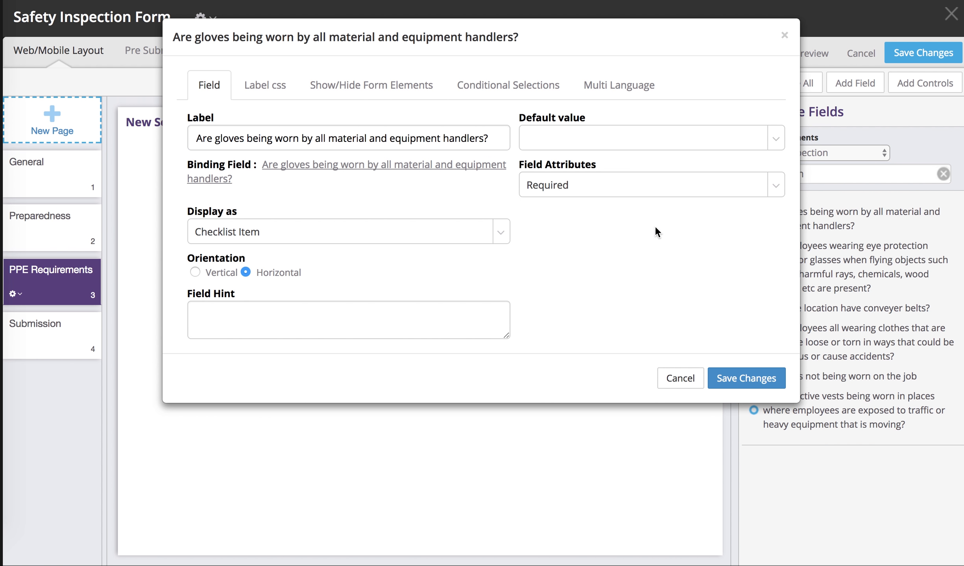
pyautogui.click(743, 379)
# Add the eye protection goggles or glasses question below the gloves question on the PPE Requirements page, make it Required, and save it.
pyautogui.moveTo(753, 232); pyautogui.dragTo(181, 198)
pyautogui.click(629, 201)
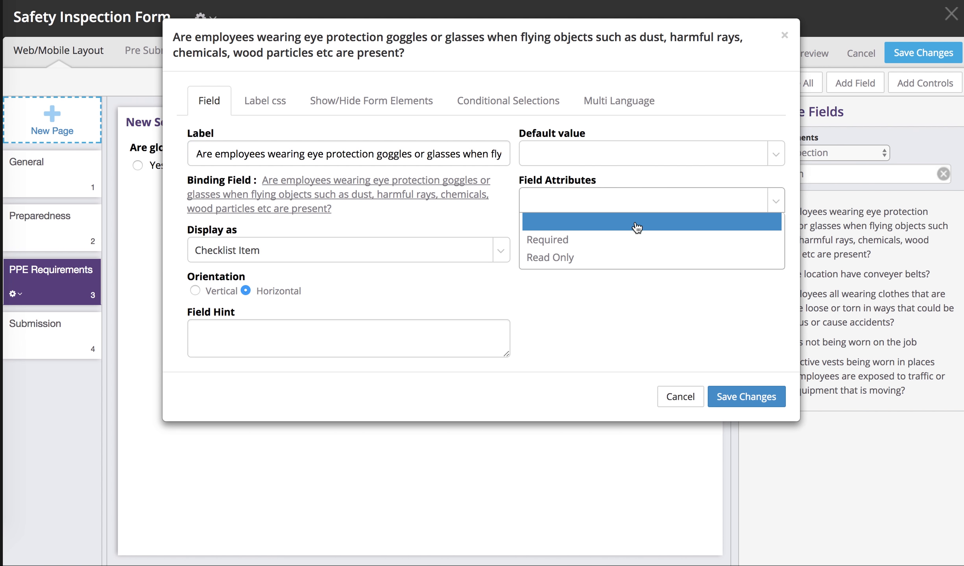
pyautogui.click(637, 238)
pyautogui.click(742, 395)
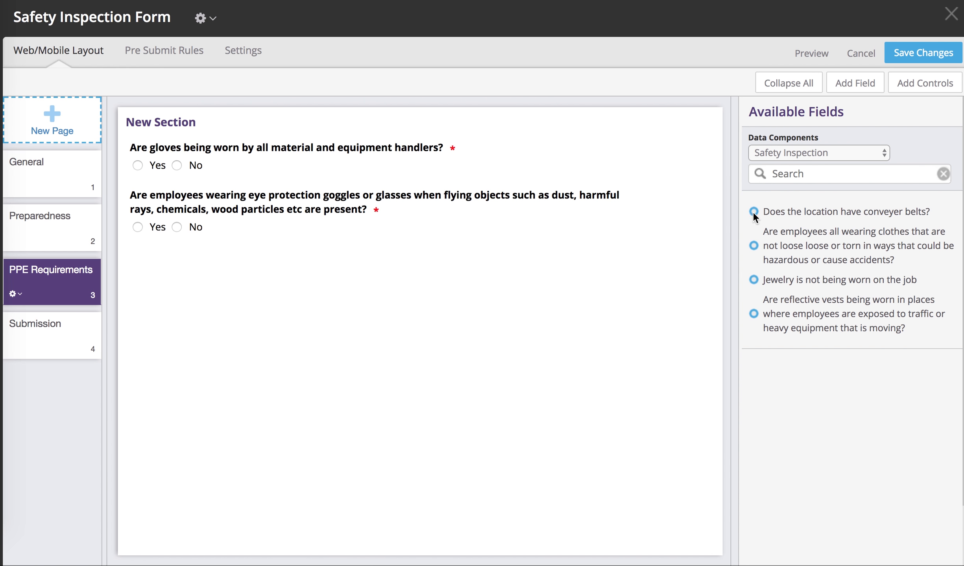
# Add the question "Does the location have conveyer belts?" to the PPE Requirements page as a Required field and save it.
pyautogui.moveTo(752, 211); pyautogui.dragTo(193, 263)
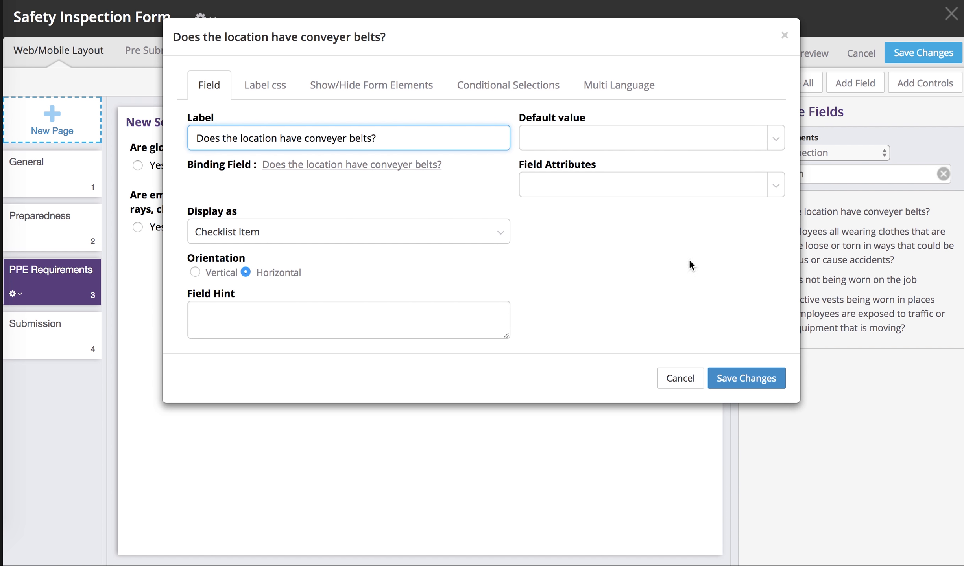
pyautogui.click(653, 193)
pyautogui.click(653, 224)
pyautogui.click(715, 380)
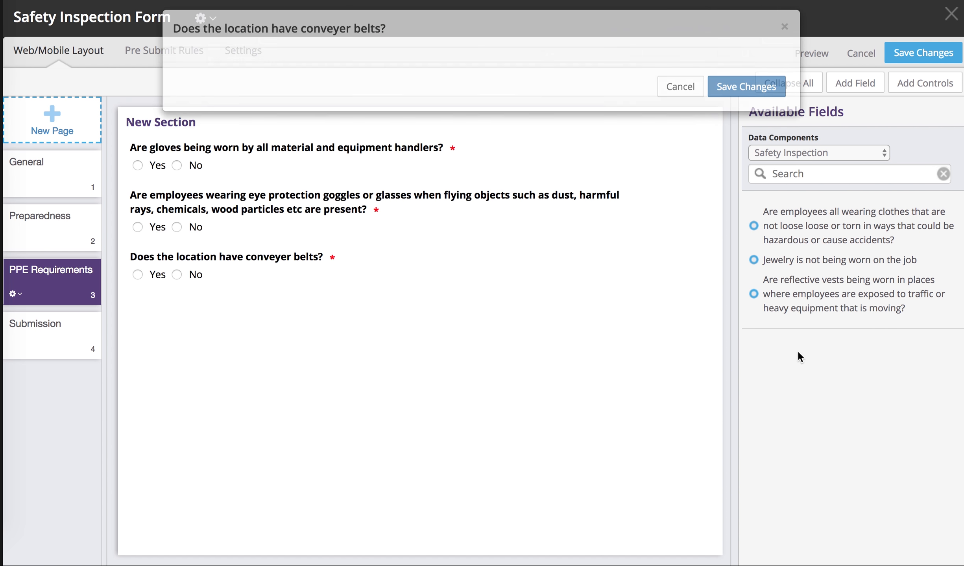
# Add the question about loose or torn employee clothing below the conveyer belts question, make it Required, and save the field.
pyautogui.moveTo(753, 224); pyautogui.dragTo(436, 291)
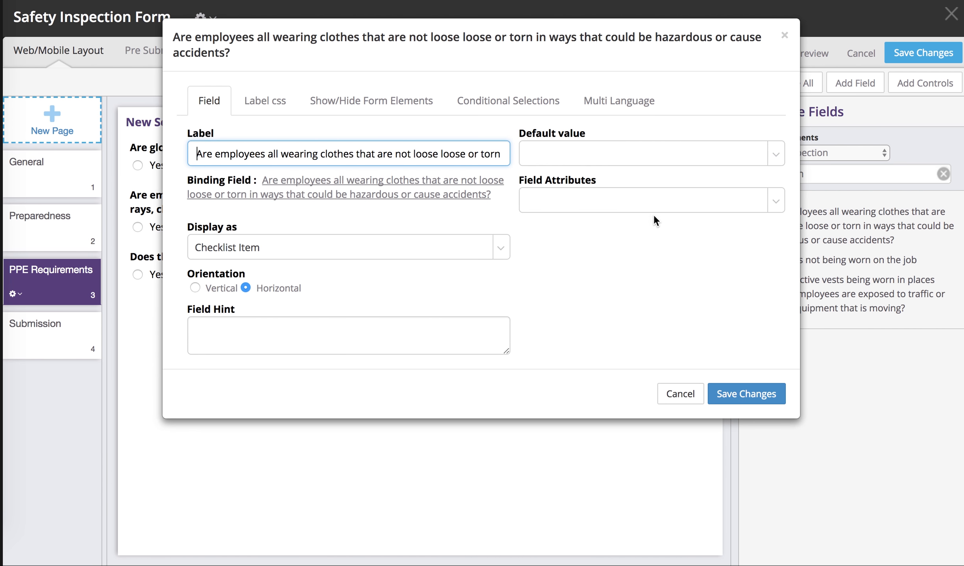
pyautogui.click(652, 201)
pyautogui.click(649, 240)
pyautogui.click(745, 394)
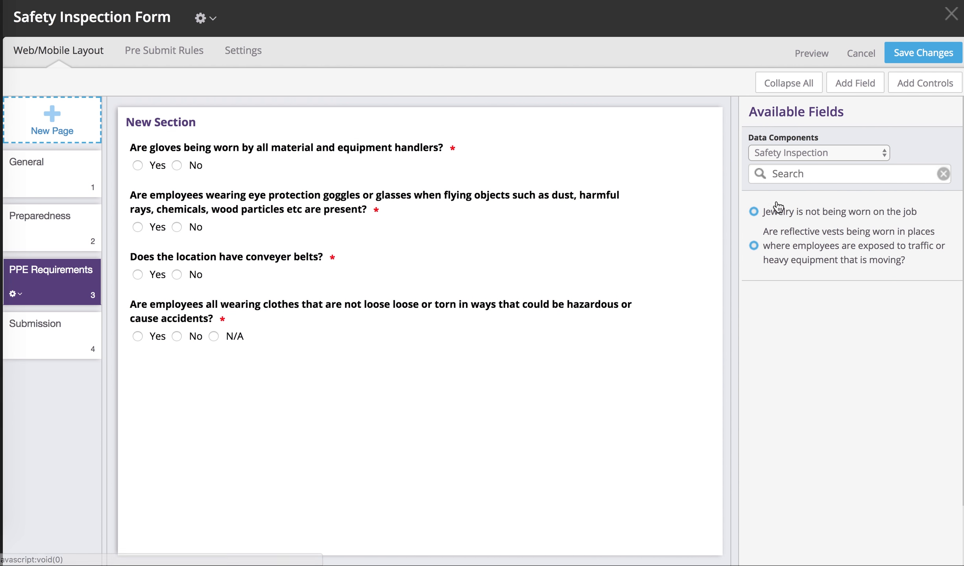
# Add the "Jewelry is not being worn on the job" item to the PPE Requirements page as a Required field and save it.
pyautogui.click(674, 263)
pyautogui.moveTo(674, 262); pyautogui.dragTo(269, 361)
pyautogui.click(624, 185)
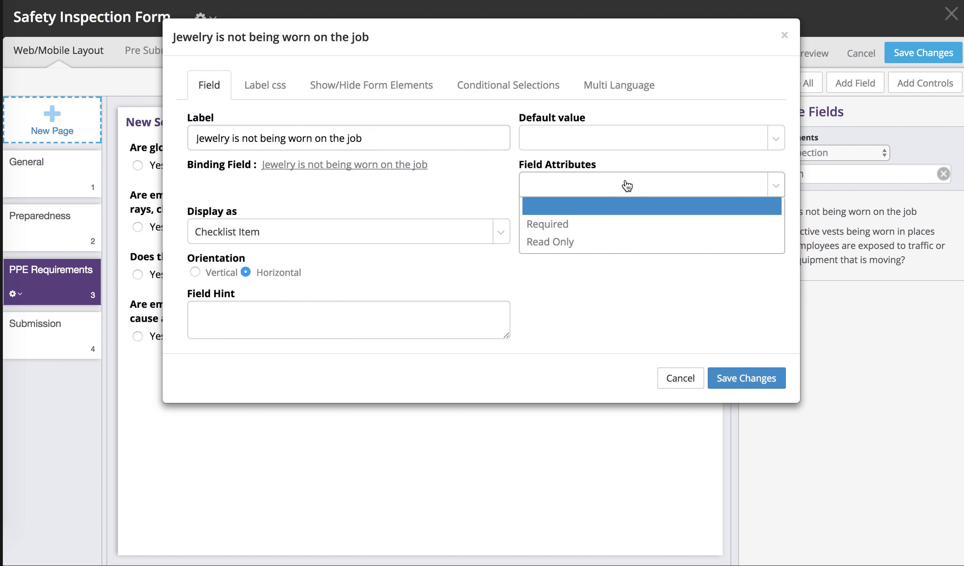
pyautogui.click(620, 224)
pyautogui.click(762, 379)
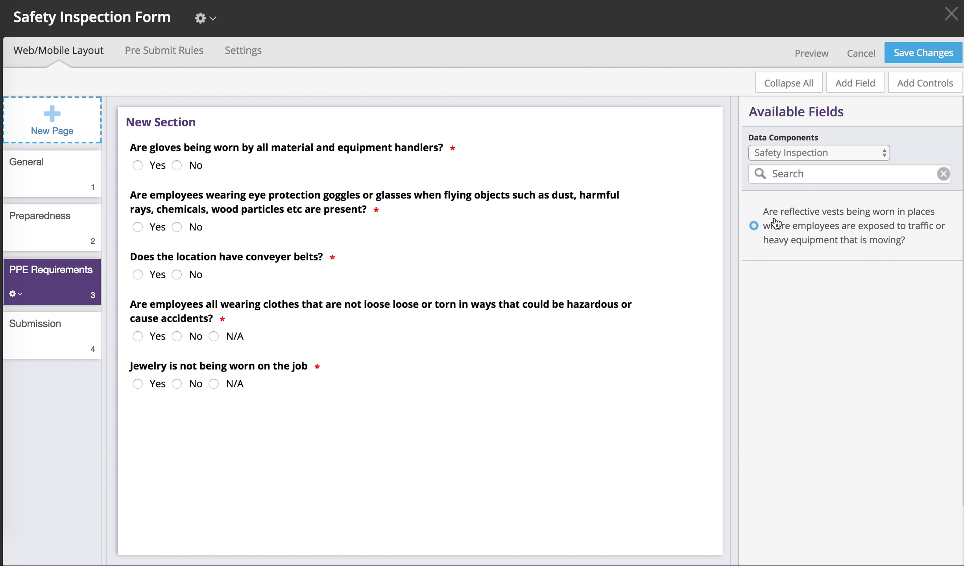
# Add the reflective vests question at the end of the PPE Requirements page, make it Required, and save the field.
pyautogui.moveTo(756, 223); pyautogui.dragTo(241, 400)
pyautogui.click(627, 185)
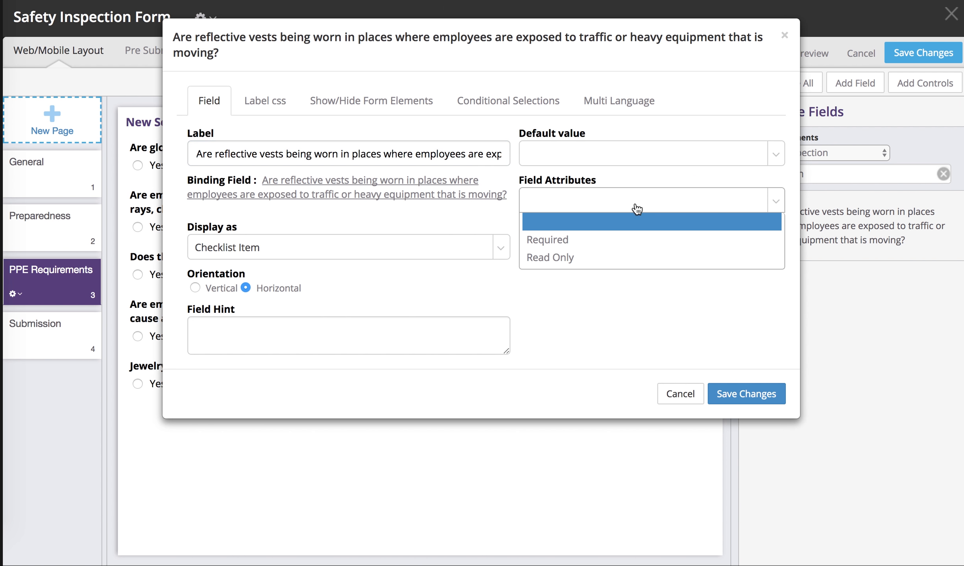
pyautogui.click(644, 239)
pyautogui.click(755, 396)
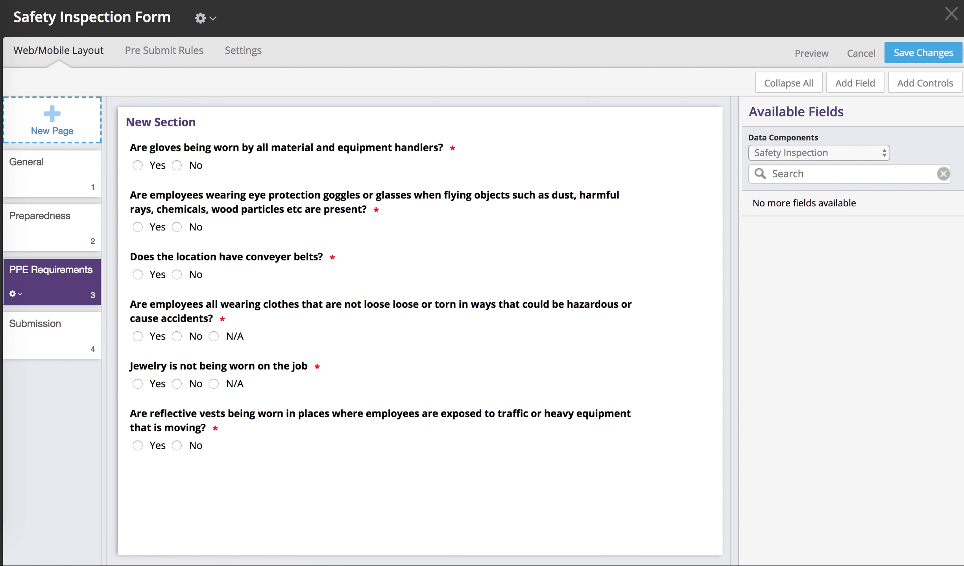
# Save the form's changes with the description "First safety inspection form in the books!".
pyautogui.click(930, 47)
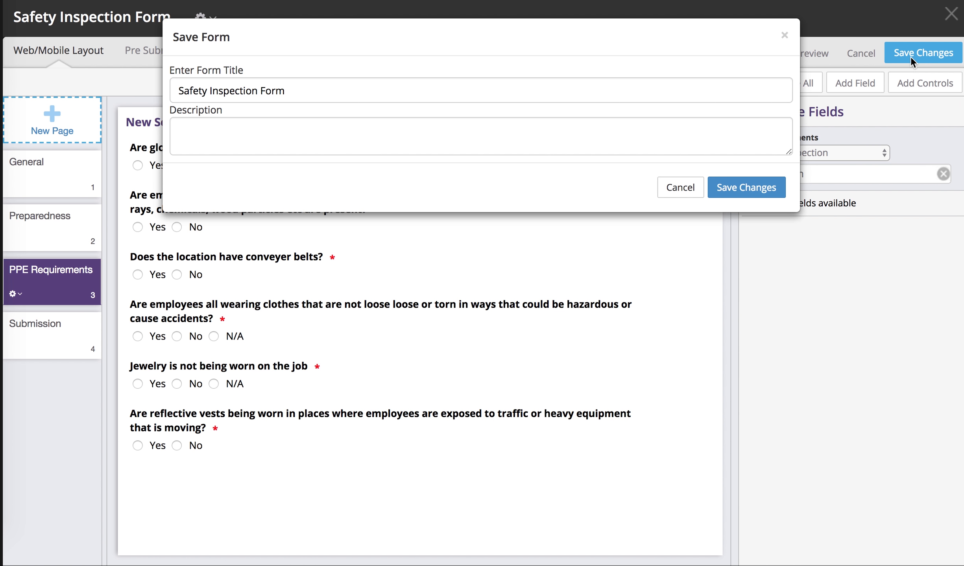
pyautogui.click(443, 134)
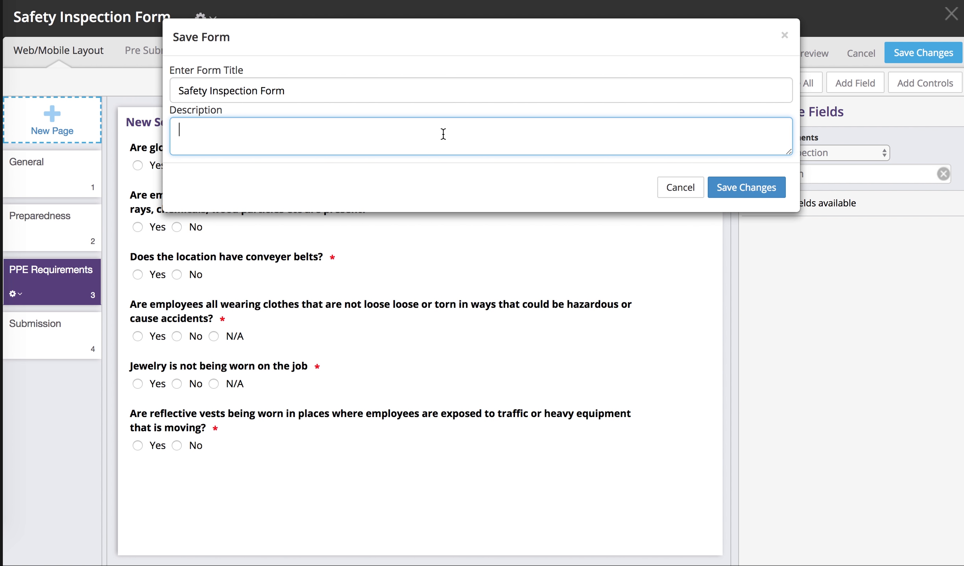
pyautogui.write('First saft')
pyautogui.write('y insp')
pyautogui.press('BackSpace')
pyautogui.press('BackSpace')
pyautogui.press('BackSpace')
pyautogui.press('BackSpace')
pyautogui.press('BackSpace')
pyautogui.press('BackSpace')
pyautogui.press('BackSpace')
pyautogui.write('ety inspection form ')
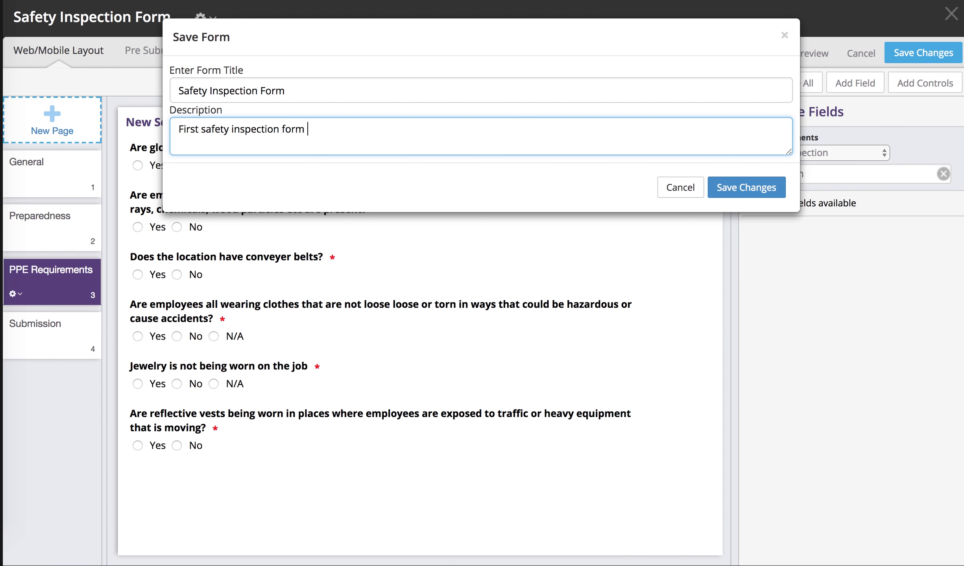
pyautogui.write('int he')
pyautogui.press('BackSpace')
pyautogui.press('BackSpace')
pyautogui.press('BackSpace')
pyautogui.press('BackSpace')
pyautogui.write('the books!')
pyautogui.click(748, 188)
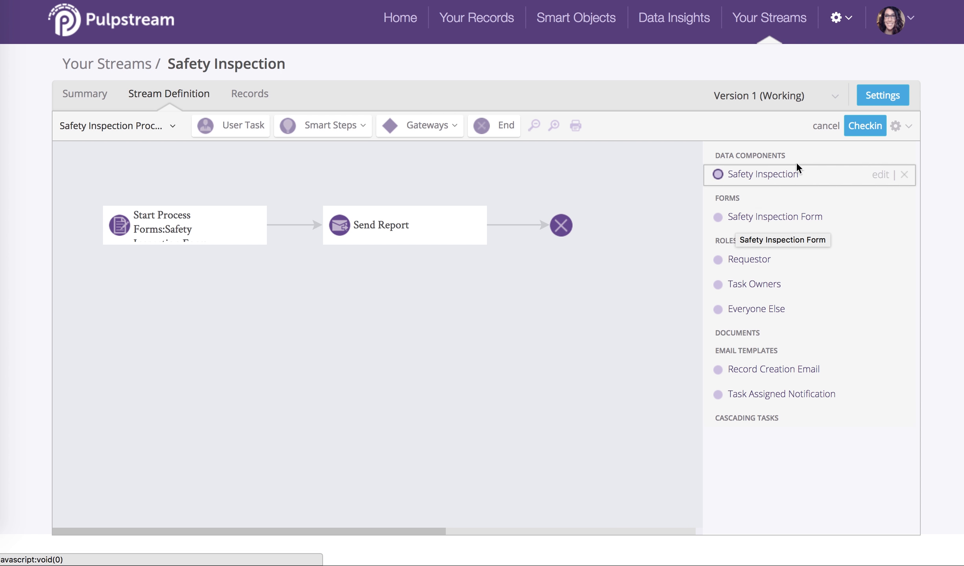
# Check in the Safety Inspection stream with the comment "First safety inspection checkin".
pyautogui.click(856, 128)
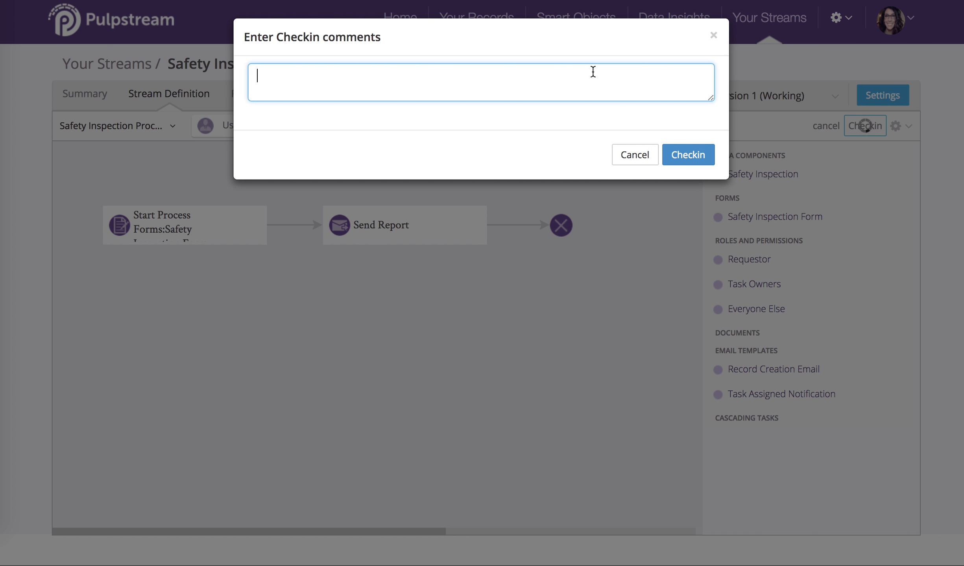
pyautogui.write('First safety inspe')
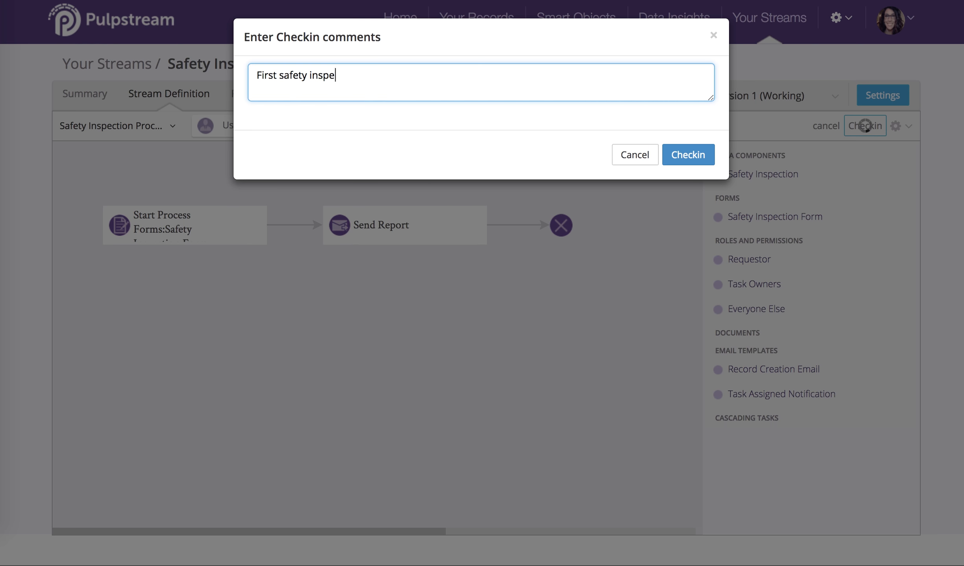
pyautogui.write('ction checkin')
pyautogui.click(700, 156)
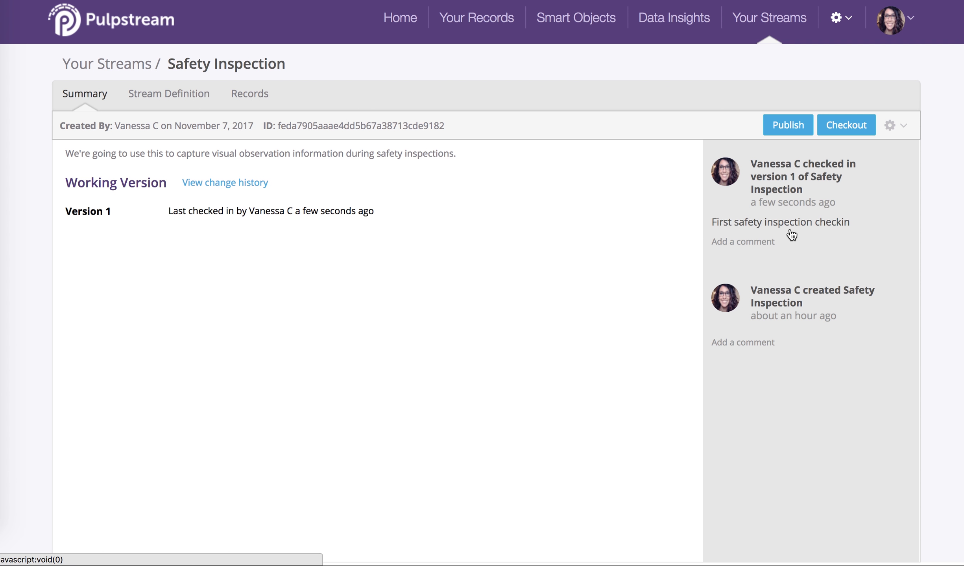
# Start publishing the working version of the stream and select Safety Inspection Form as the form available to users.
pyautogui.click(783, 126)
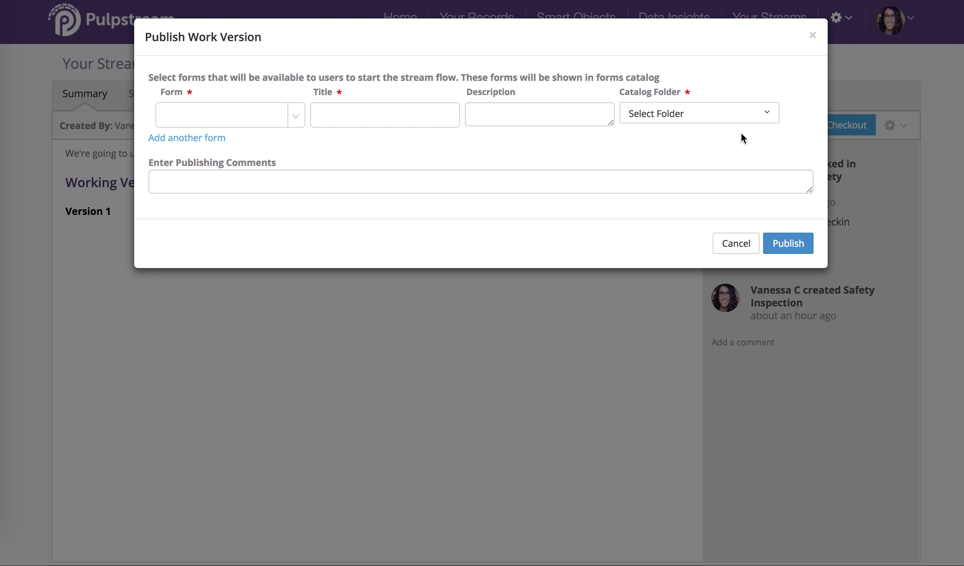
pyautogui.click(273, 122)
pyautogui.click(264, 154)
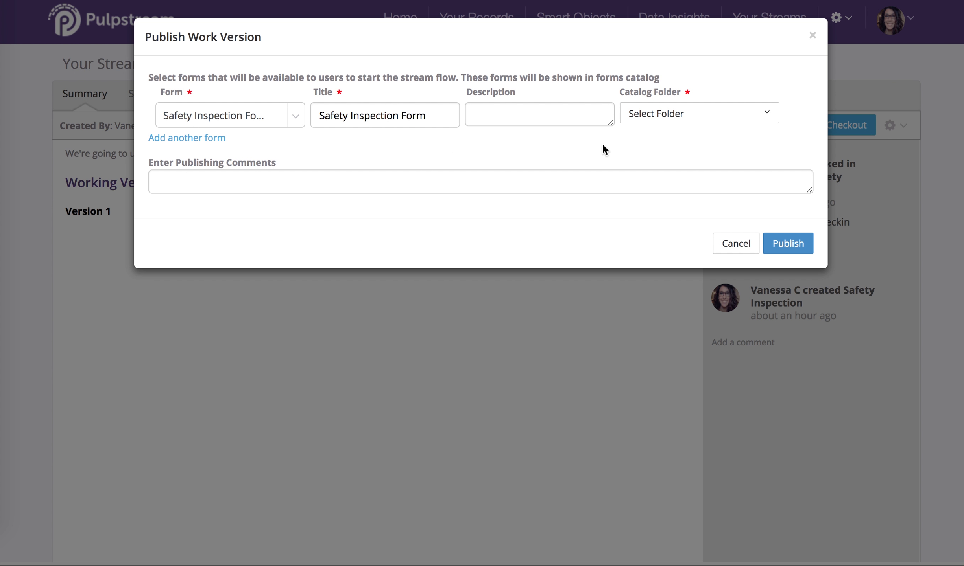
pyautogui.click(576, 114)
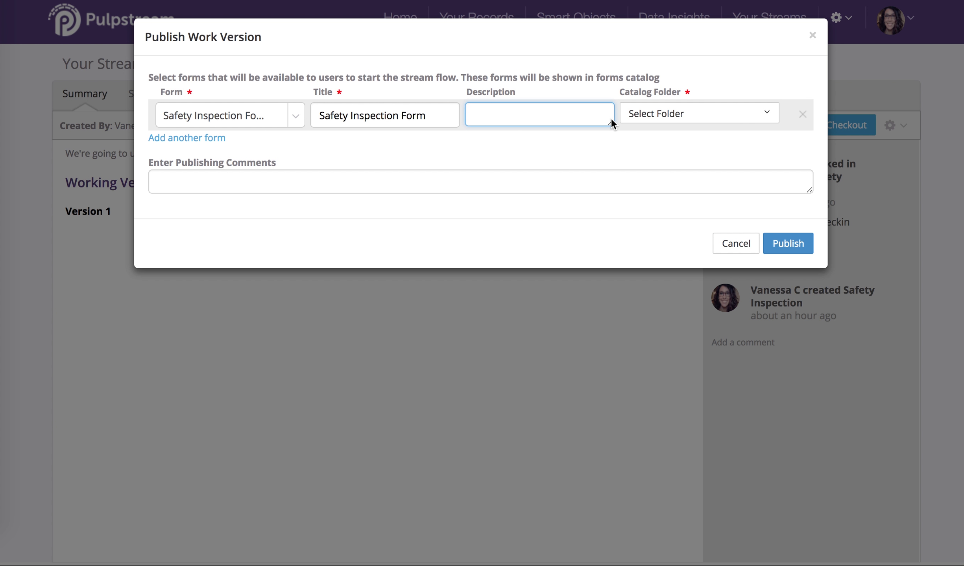
# Create a new catalog folder titled "Safety Inspections 2017" and save it.
pyautogui.click(707, 122)
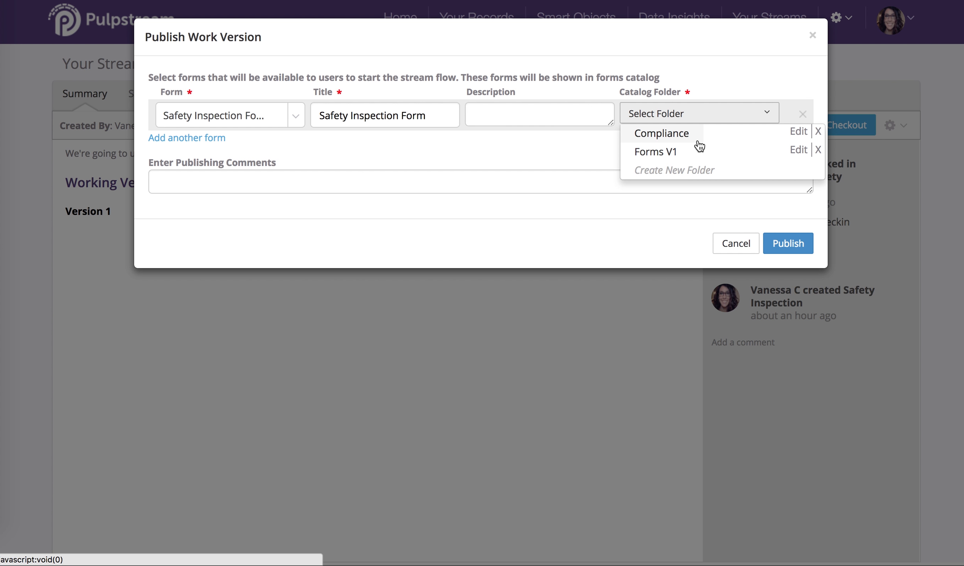
pyautogui.click(692, 170)
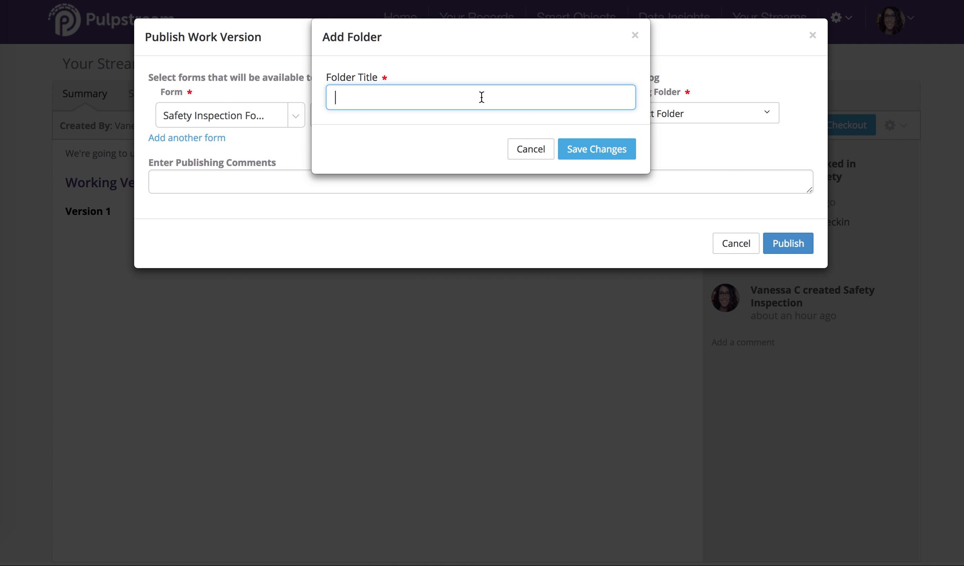
pyautogui.write('Safety')
pyautogui.press('BackSpace')
pyautogui.press('BackSpace')
pyautogui.press('BackSpace')
pyautogui.press('BackSpace')
pyautogui.press('BackSpace')
pyautogui.press('BackSpace')
pyautogui.press('BackSpace')
pyautogui.write('Safety Inspections ')
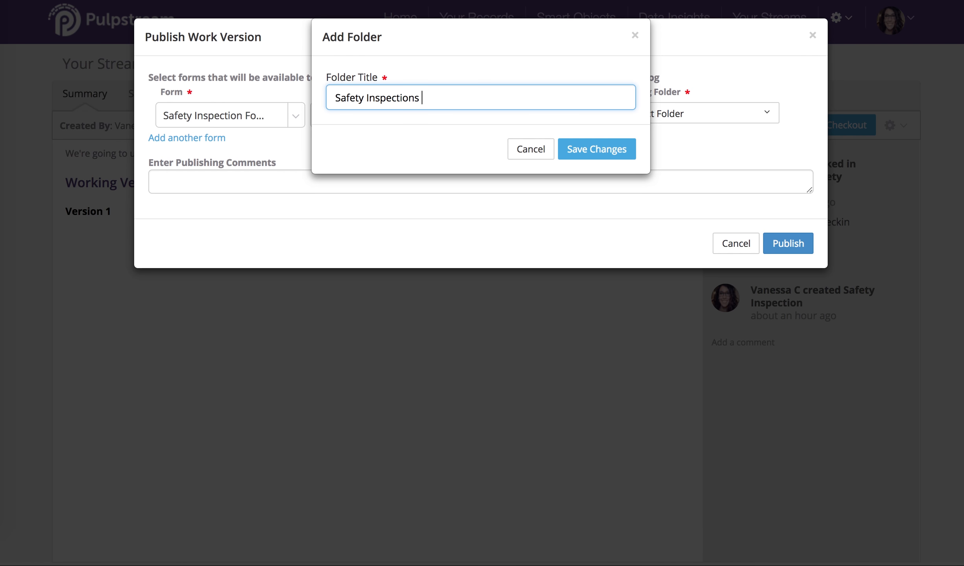
pyautogui.write('2017')
pyautogui.click(604, 146)
# Enter the publishing comment "Making workplaces safer one inspection at a time!" and try to publish the version.
pyautogui.click(578, 180)
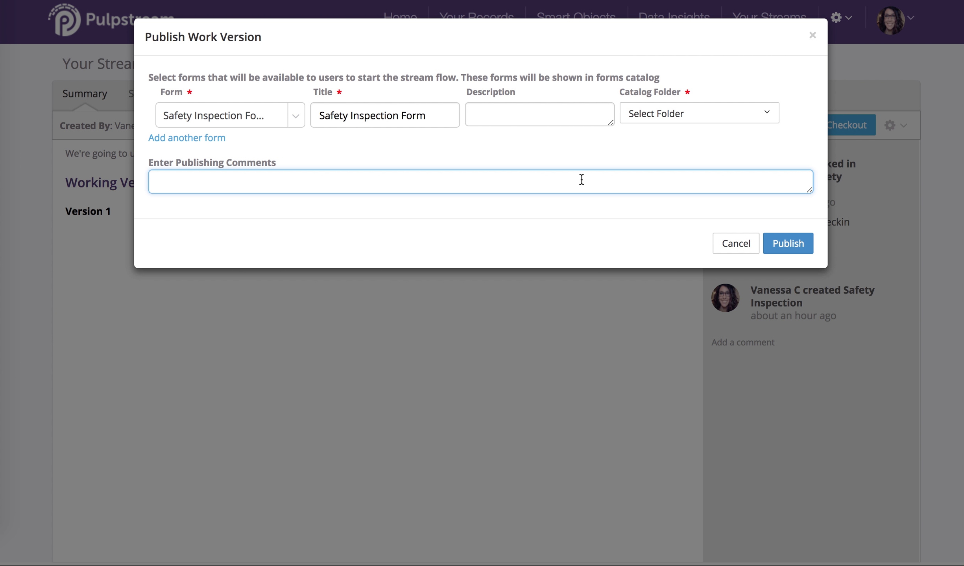
pyautogui.write('Making workplaces safer one i')
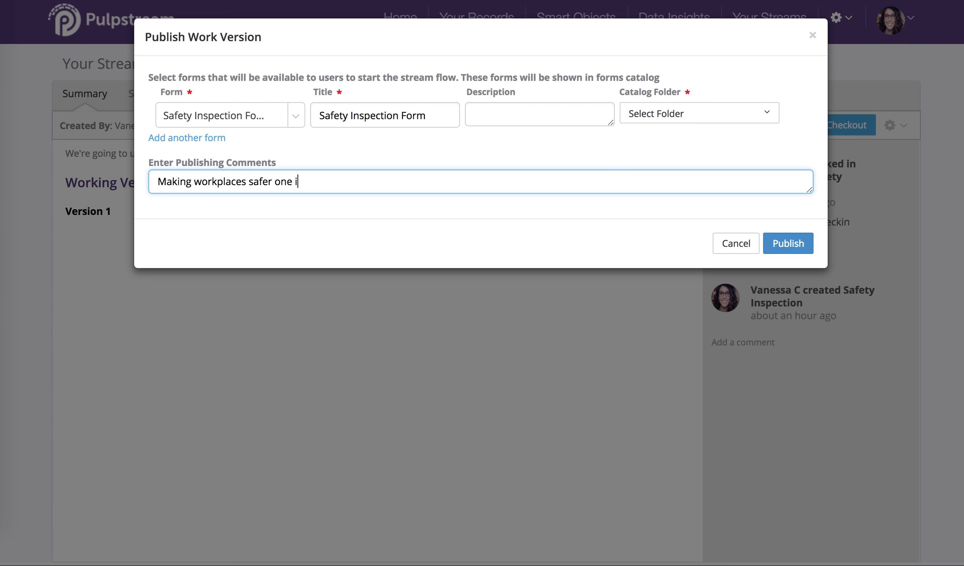
pyautogui.write('nspection at a time!')
pyautogui.click(801, 246)
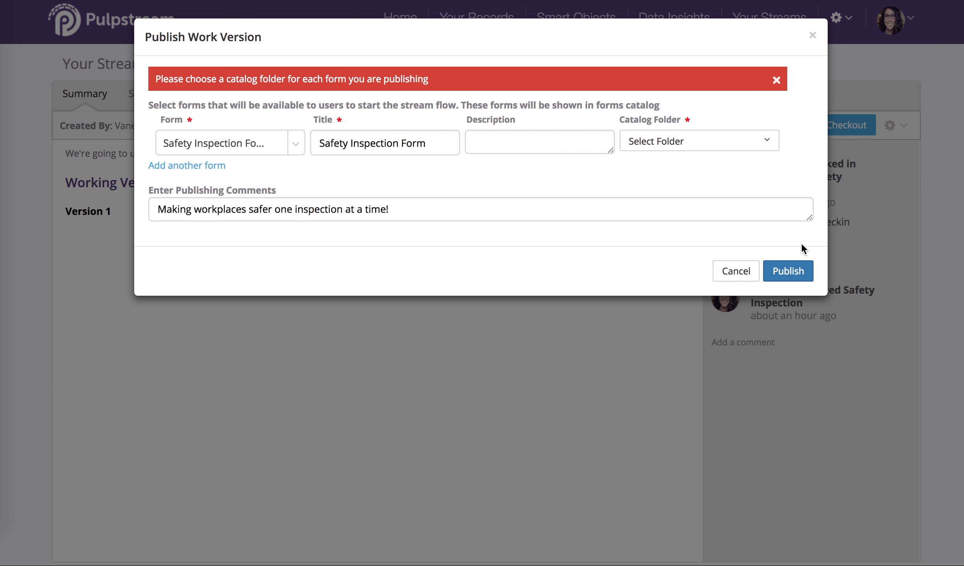
# Assign the form to the Safety Inspections 2017 catalog folder and publish the version.
pyautogui.click(766, 143)
pyautogui.click(725, 200)
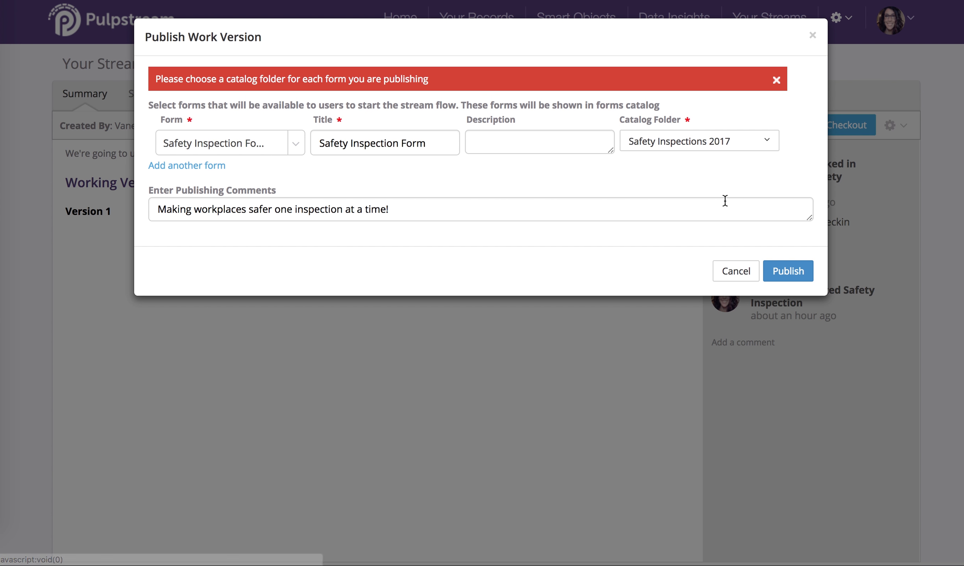
pyautogui.click(788, 272)
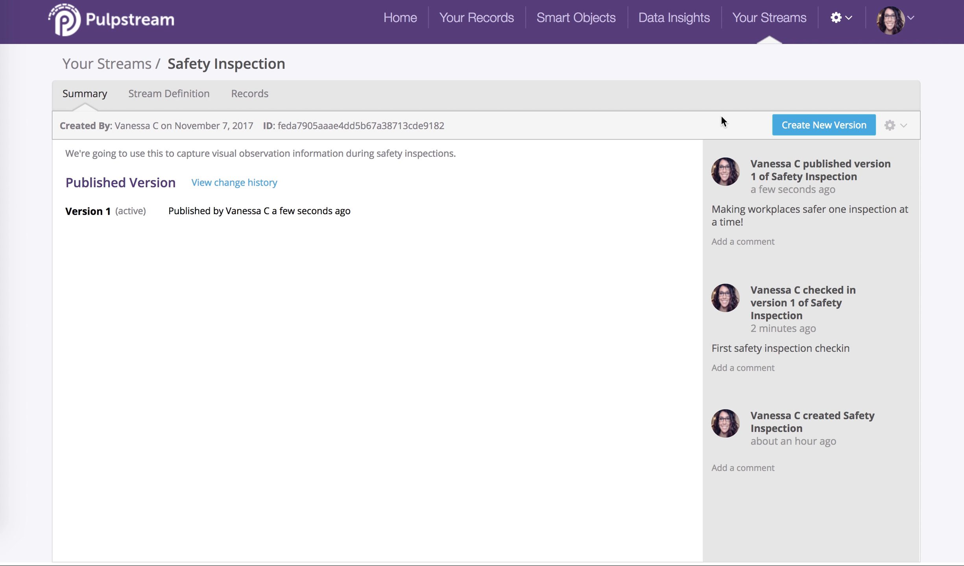
# Go to the Home page and open the published Safety Inspection Form as a new submission.
pyautogui.click(400, 26)
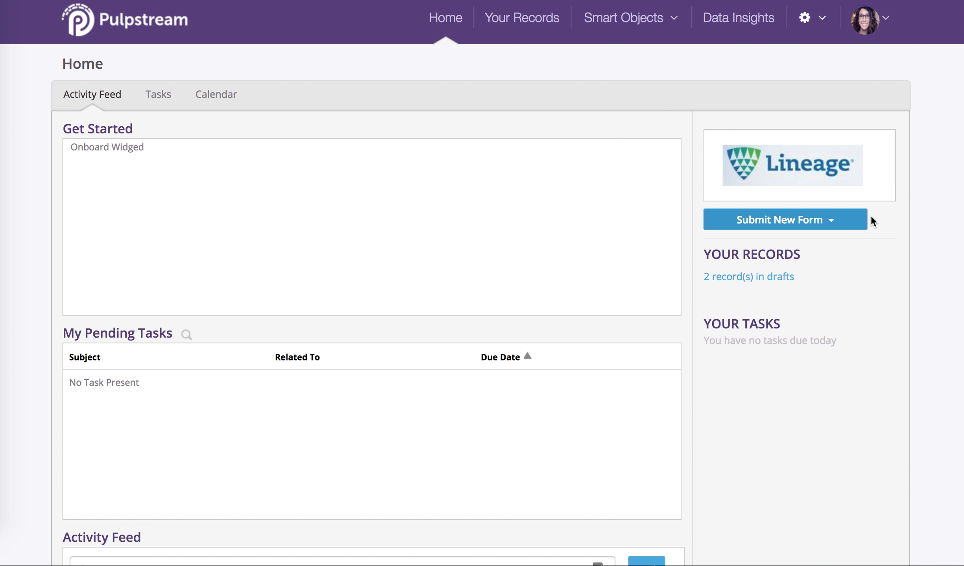
pyautogui.click(832, 221)
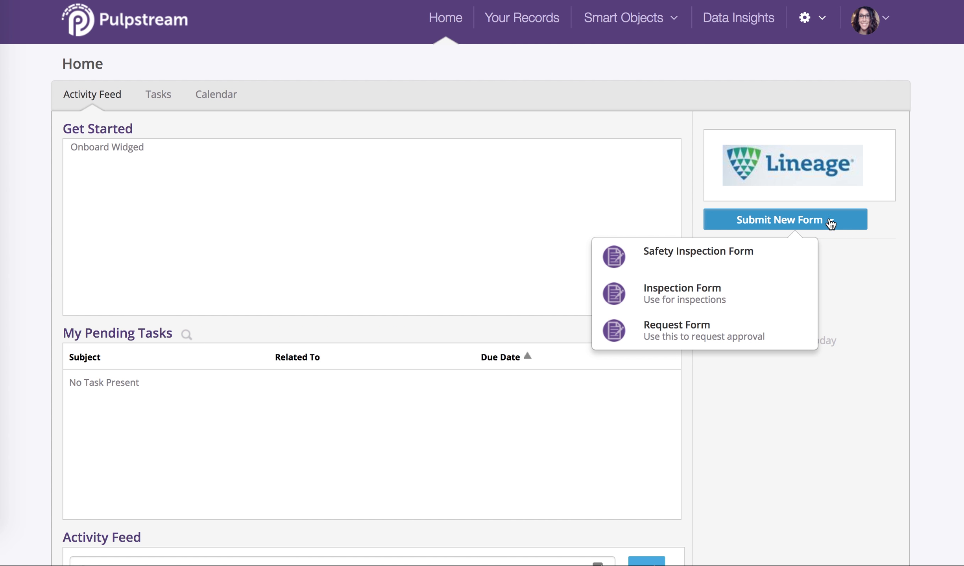
pyautogui.click(744, 260)
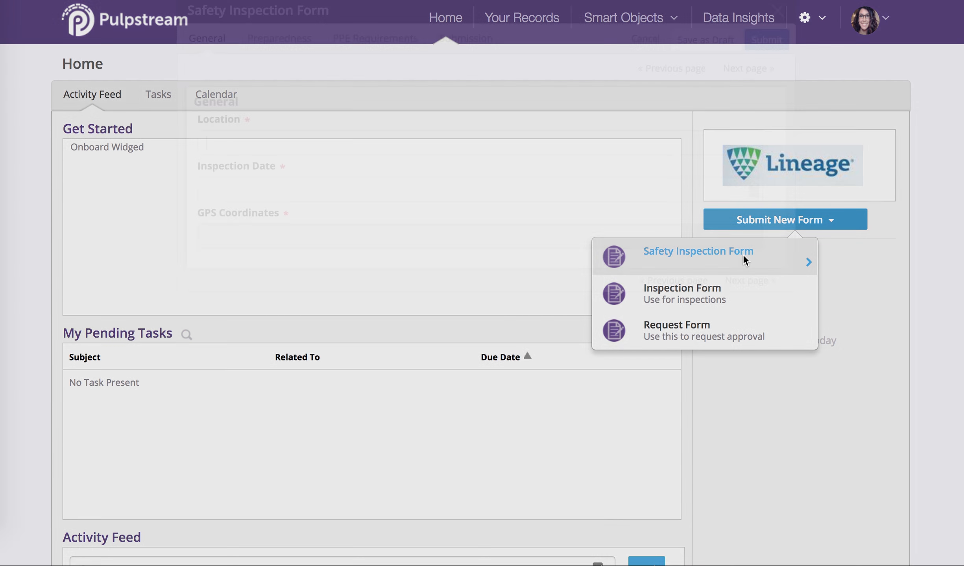